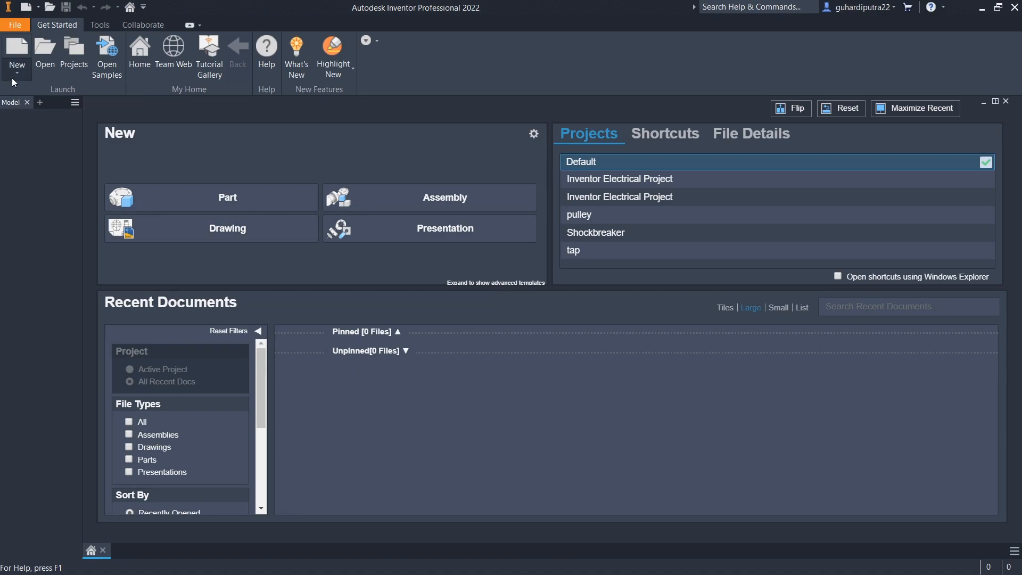
- Create a new part from the Standard (mm).ipt template and start a 2D sketch on the horizontal XZ plane
click(26, 91)
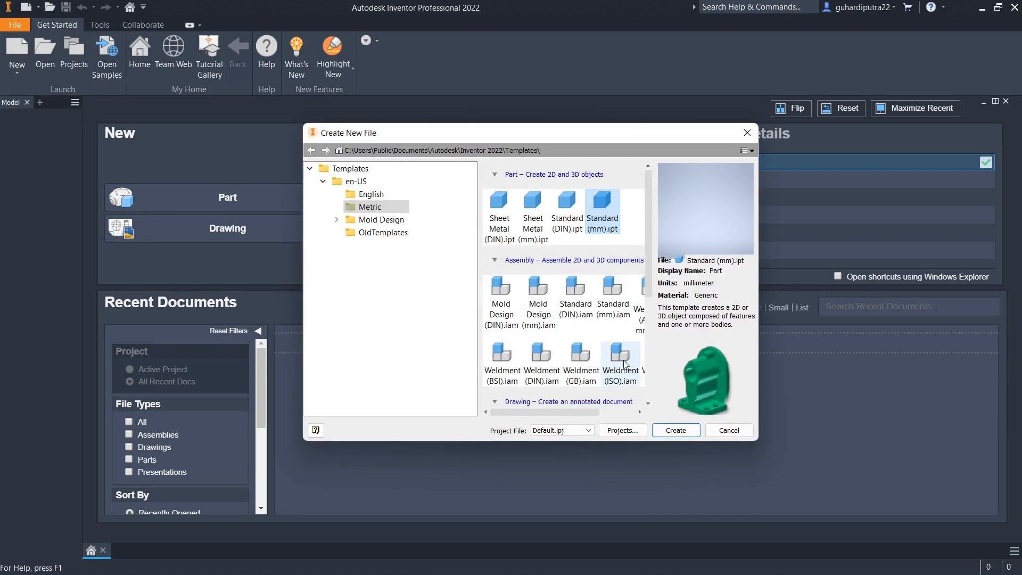
click(675, 430)
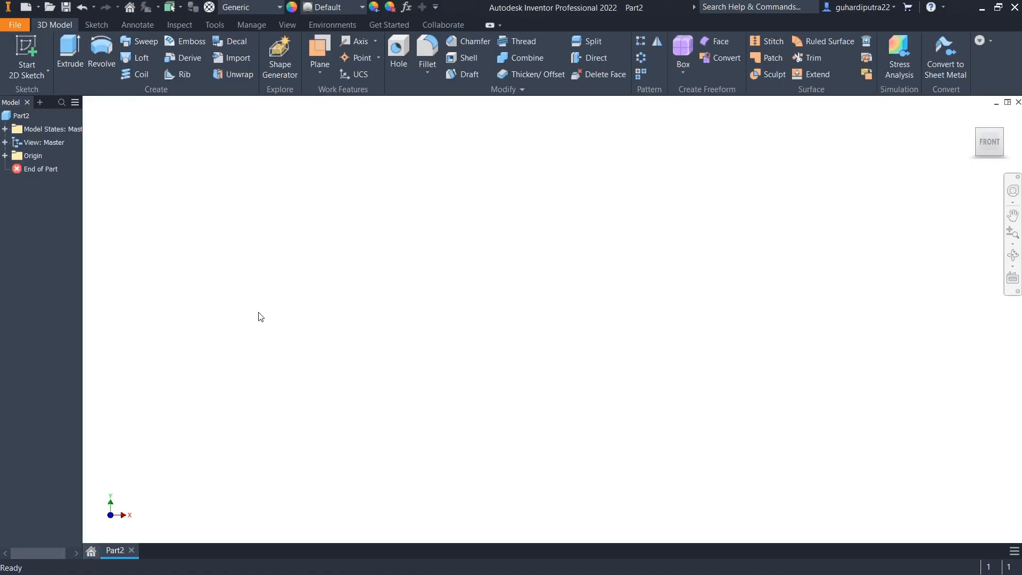
click(27, 75)
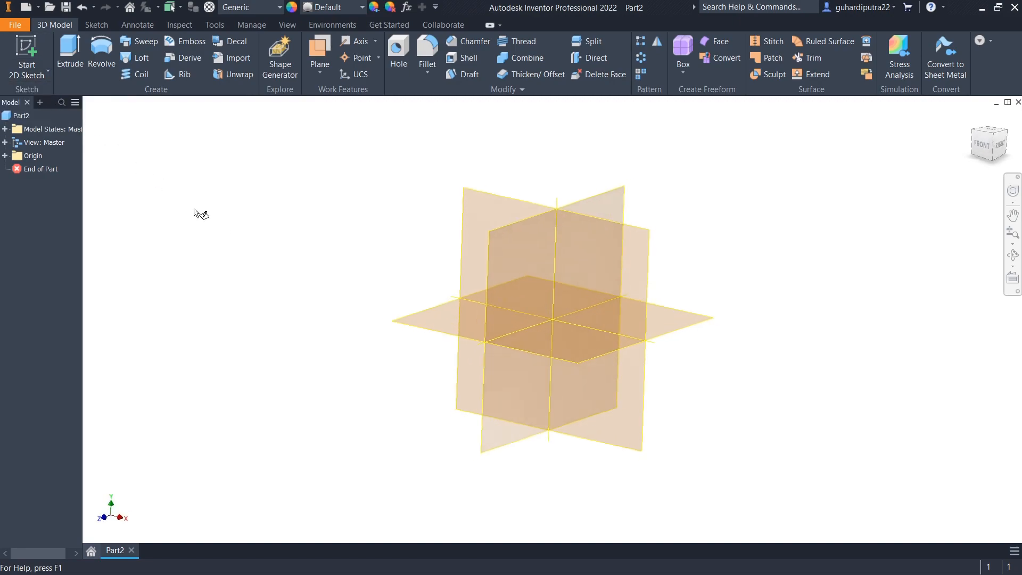
click(426, 322)
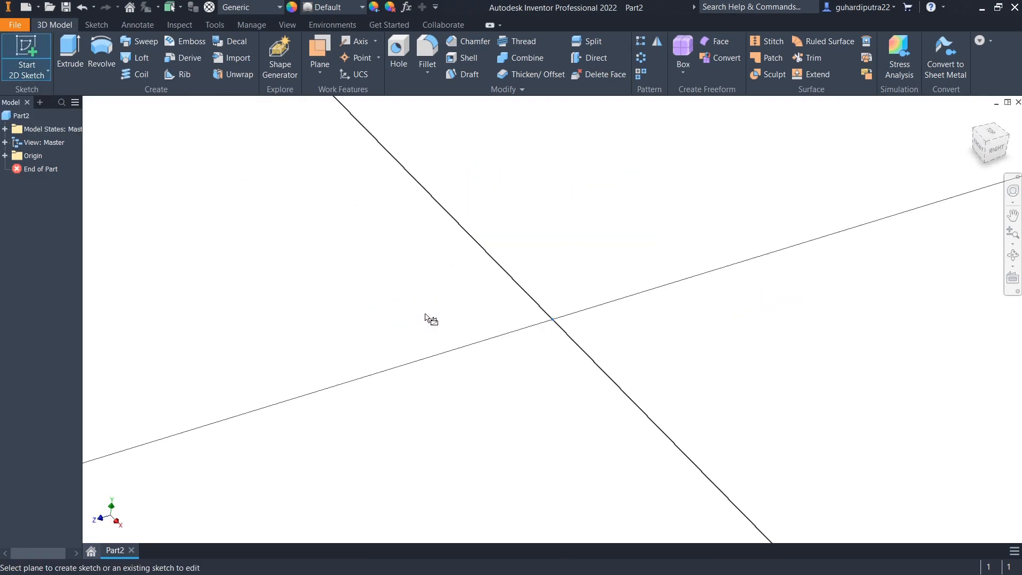
- Sketch a circle about 25.6 mm in diameter centred on the origin
click(101, 49)
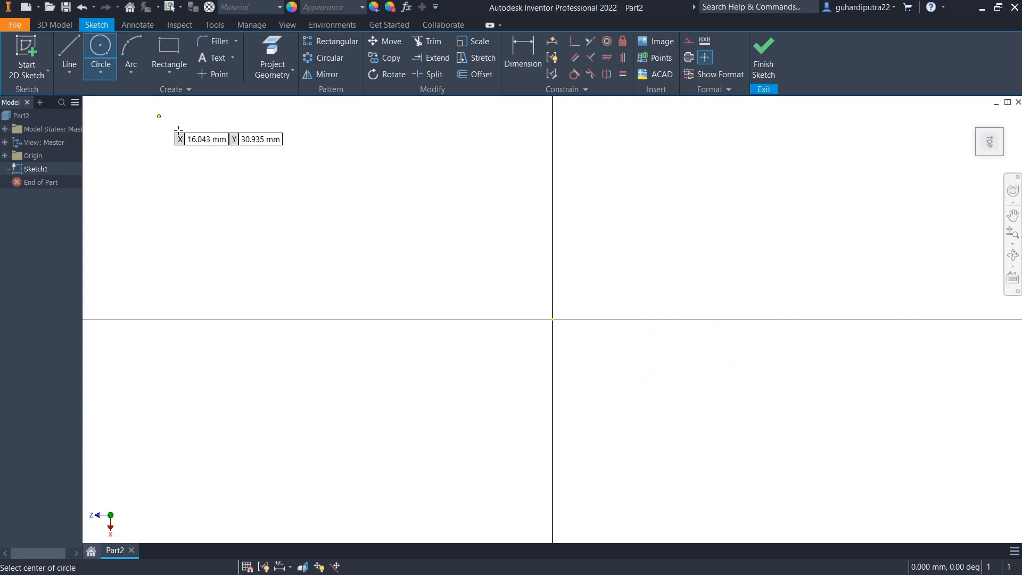
click(552, 319)
click(412, 231)
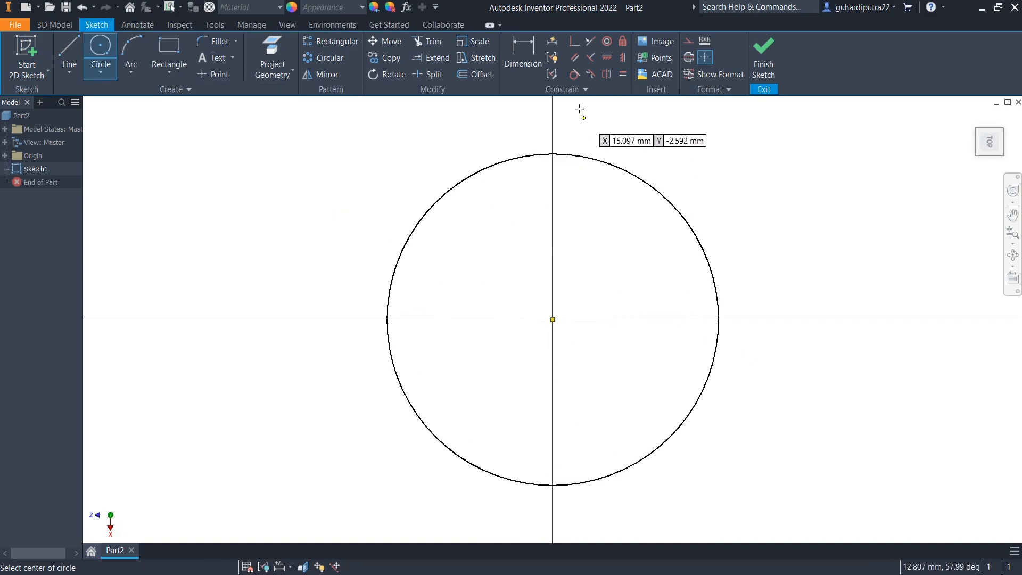
- Dimension the circle's diameter as 25 mm
click(515, 47)
click(479, 182)
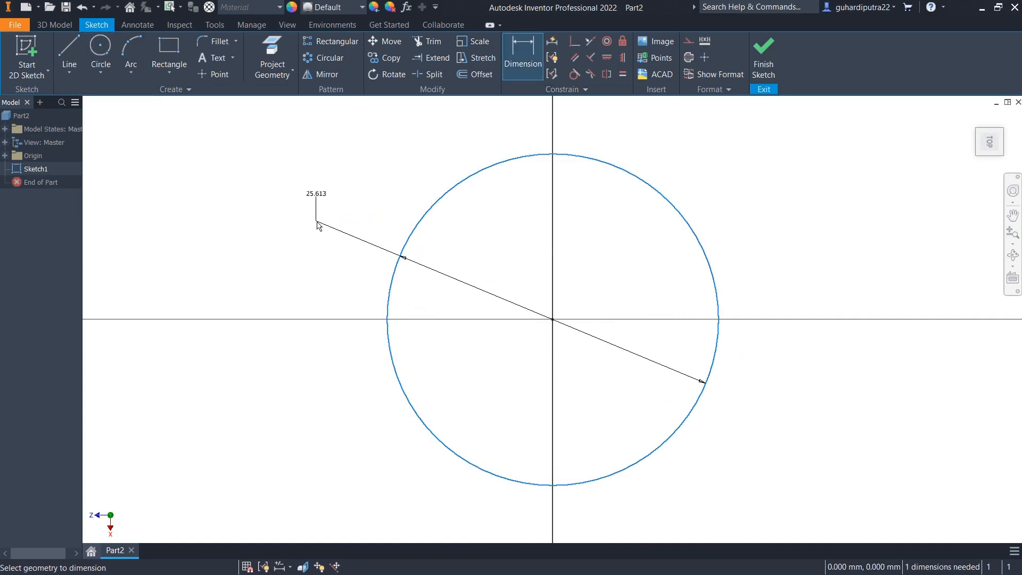
click(316, 223)
text(2)
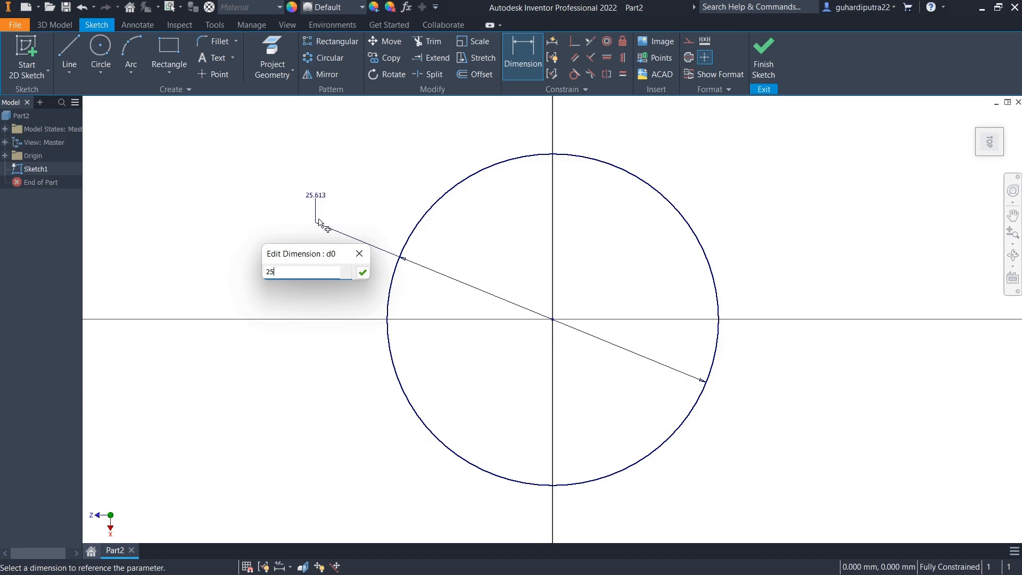
text(5)
key(Return)
right_click(753, 199)
click(792, 198)
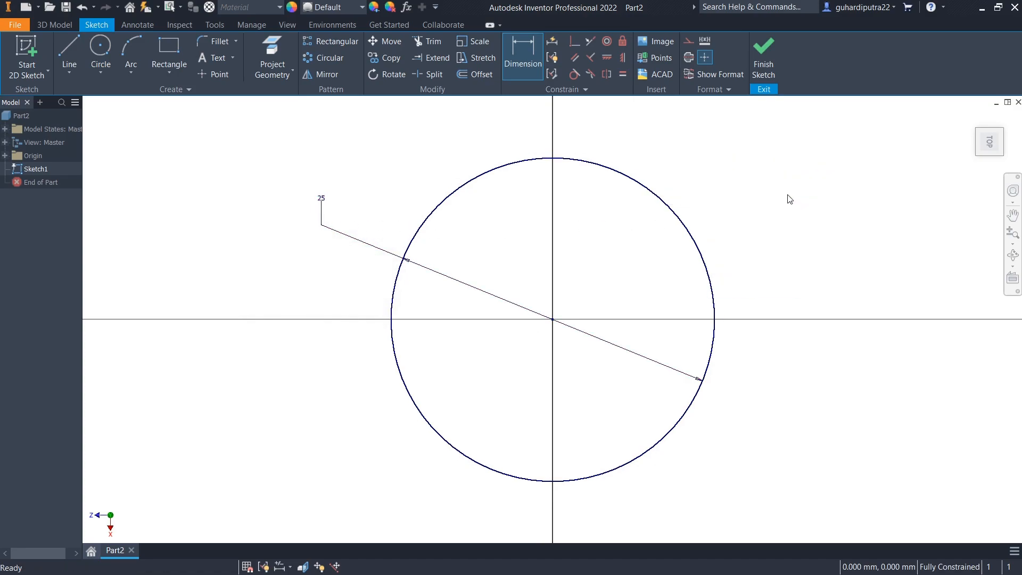
- Extrude the circle 15 mm upward into a solid cylinder
click(68, 50)
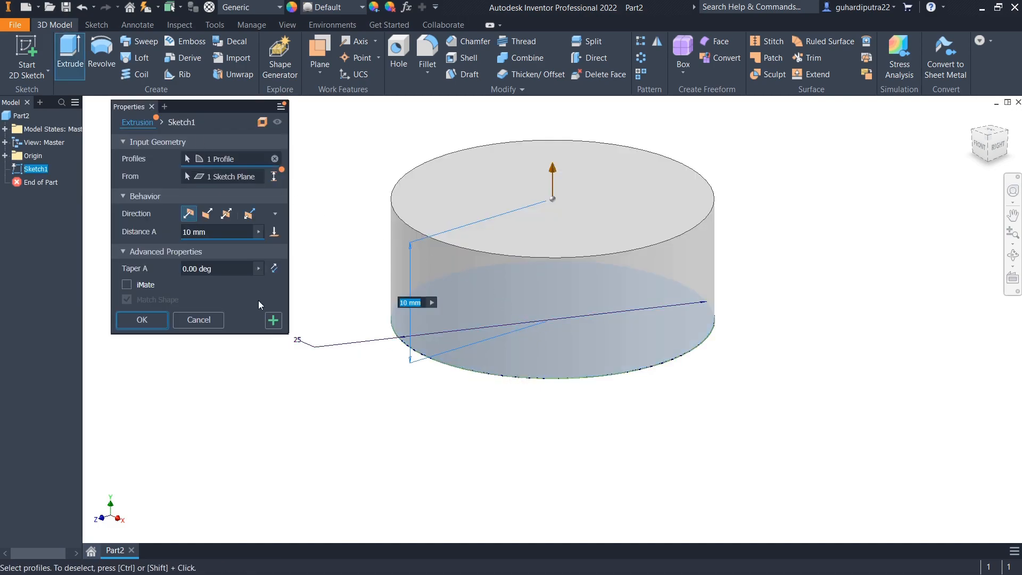
text(15)
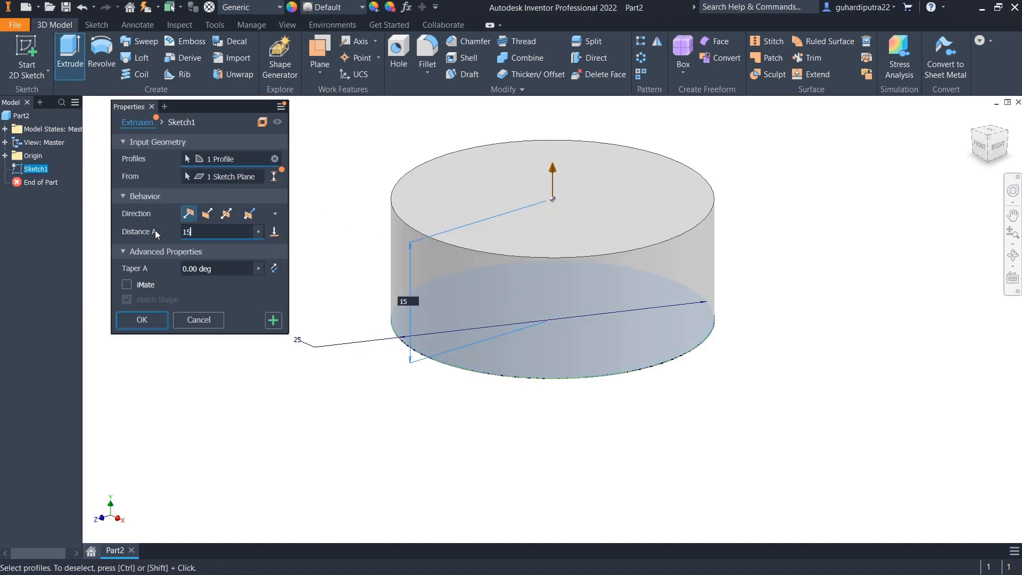
middle_drag(646, 315, 697, 413)
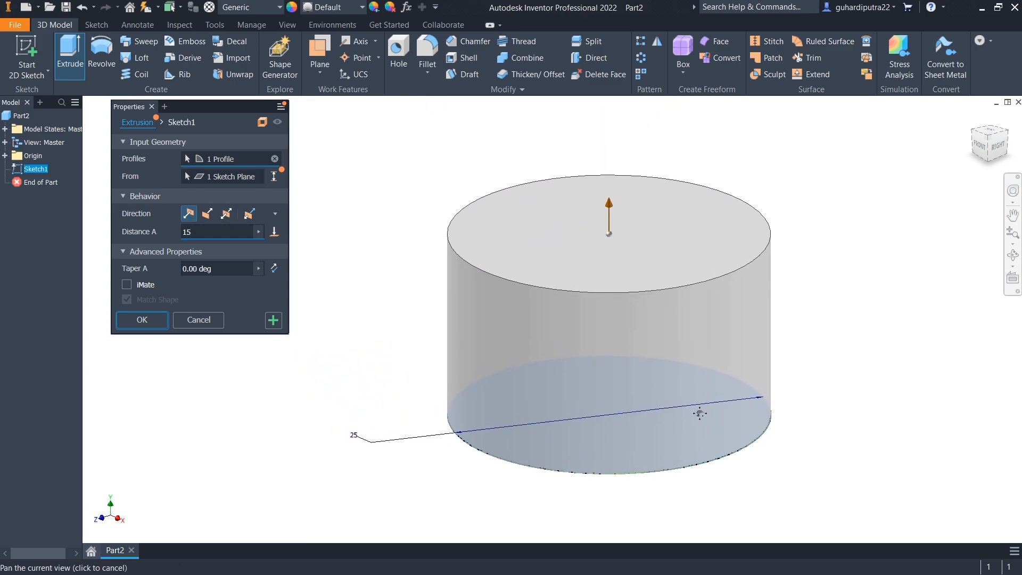
click(133, 319)
- Sketch a 37 mm diameter circle centred on the origin on the cylinder's top face, and finish the sketch
scroll(613, 290, down, 3)
middle_drag(611, 326, 598, 410)
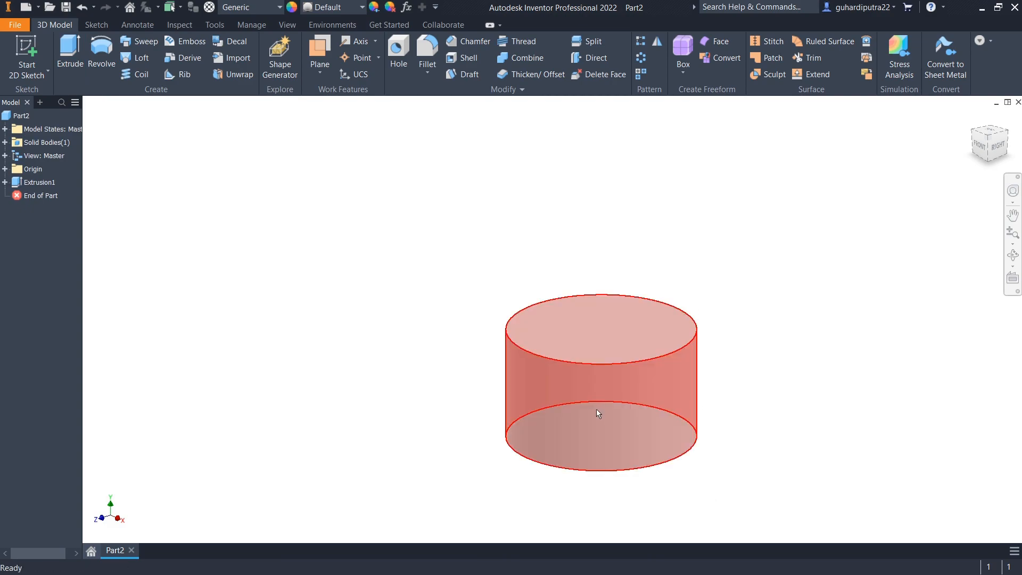
click(590, 340)
click(666, 328)
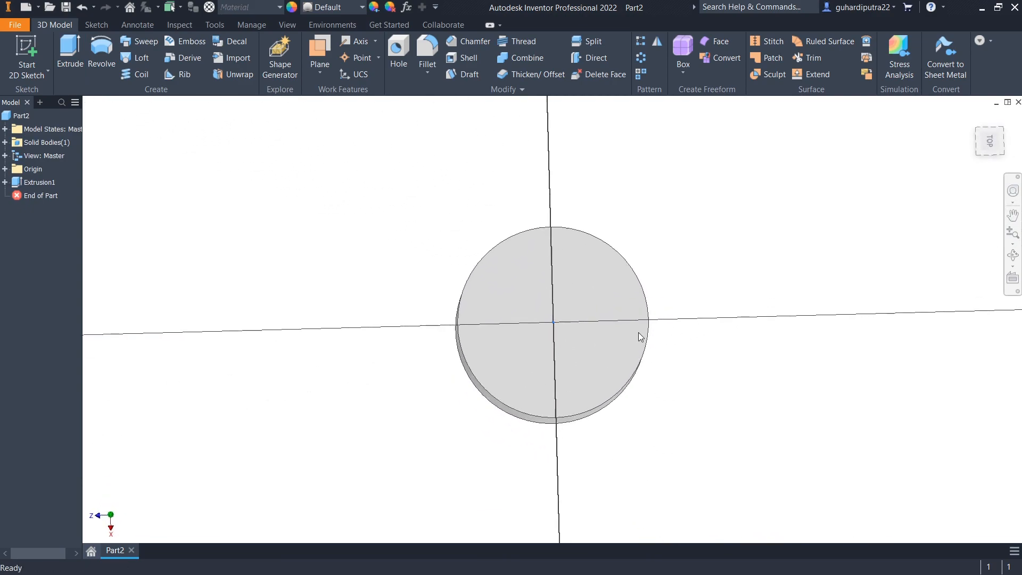
click(101, 46)
click(552, 319)
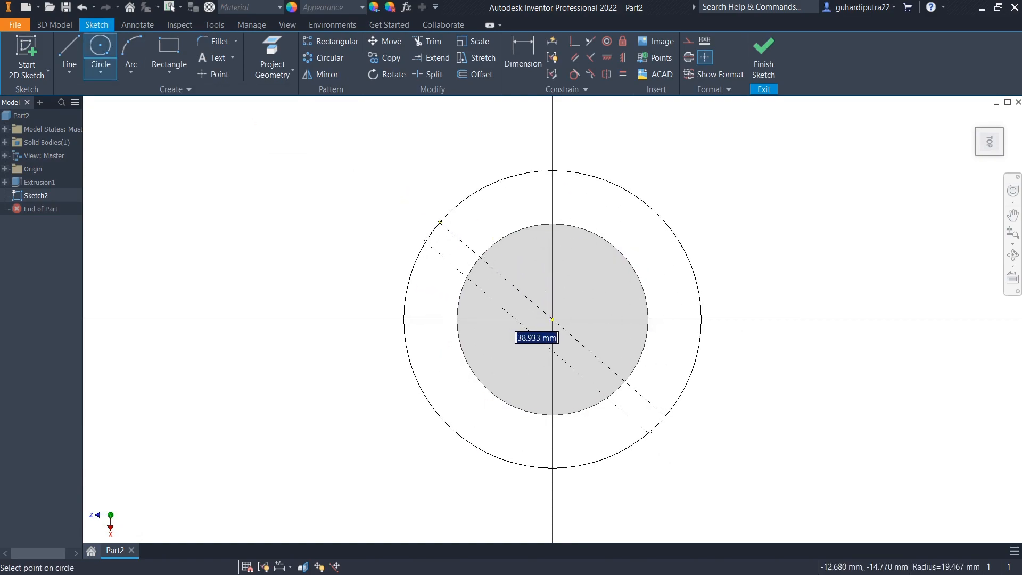
text(37)
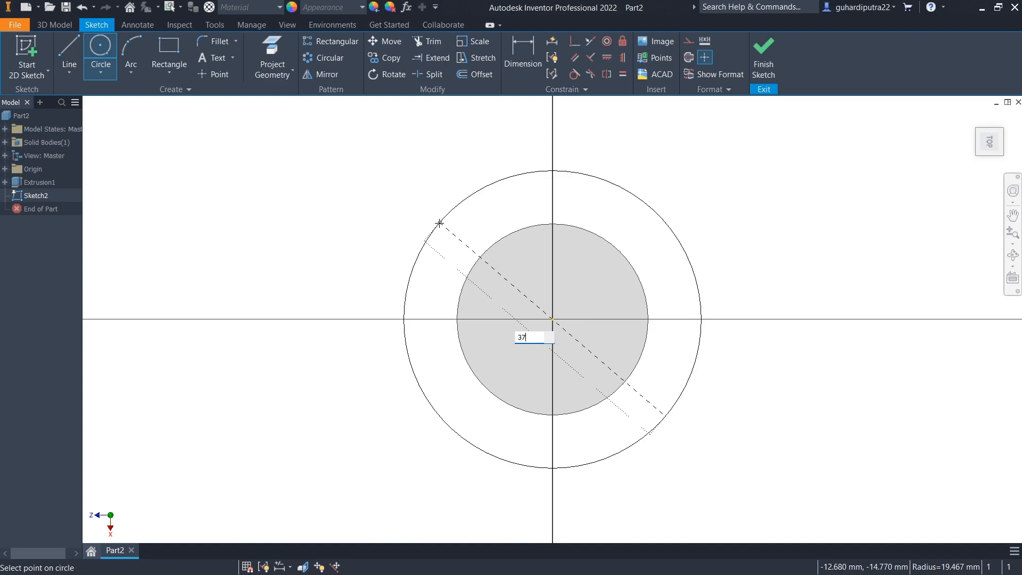
key(Return)
right_click(703, 157)
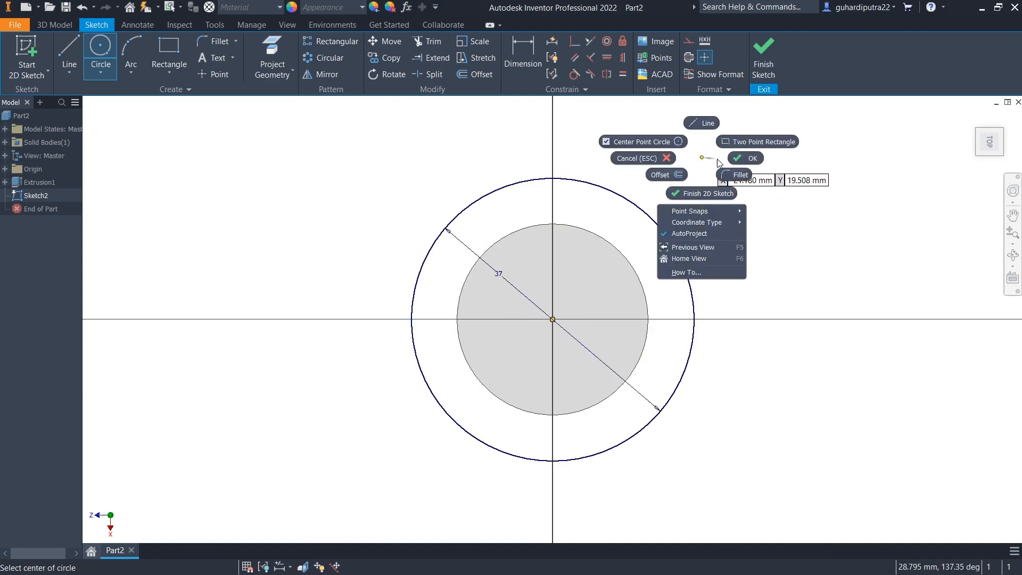
click(732, 159)
click(765, 68)
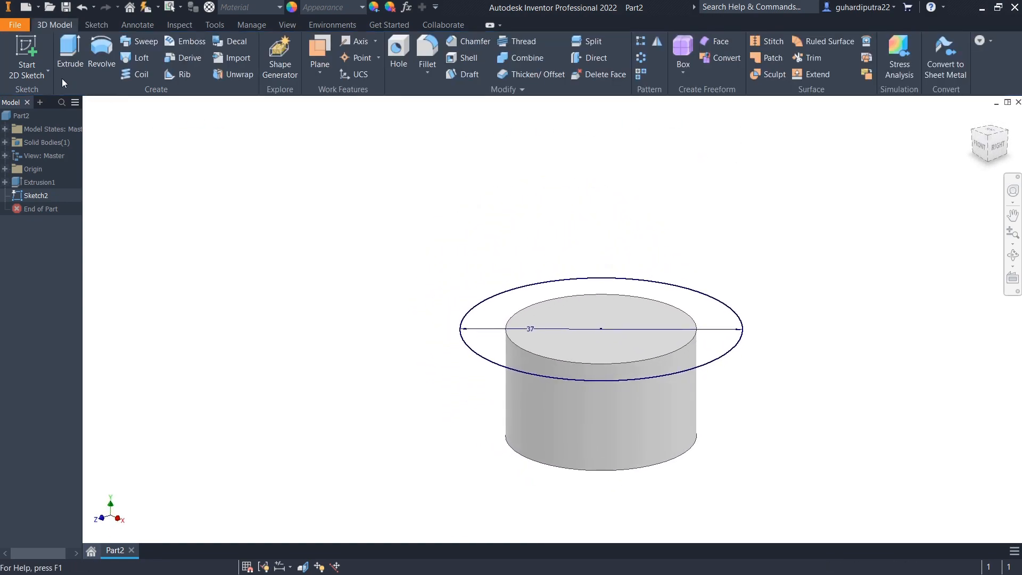
- Extrude the 37 mm circle 55 mm upward, joined to the existing cylinder
click(69, 49)
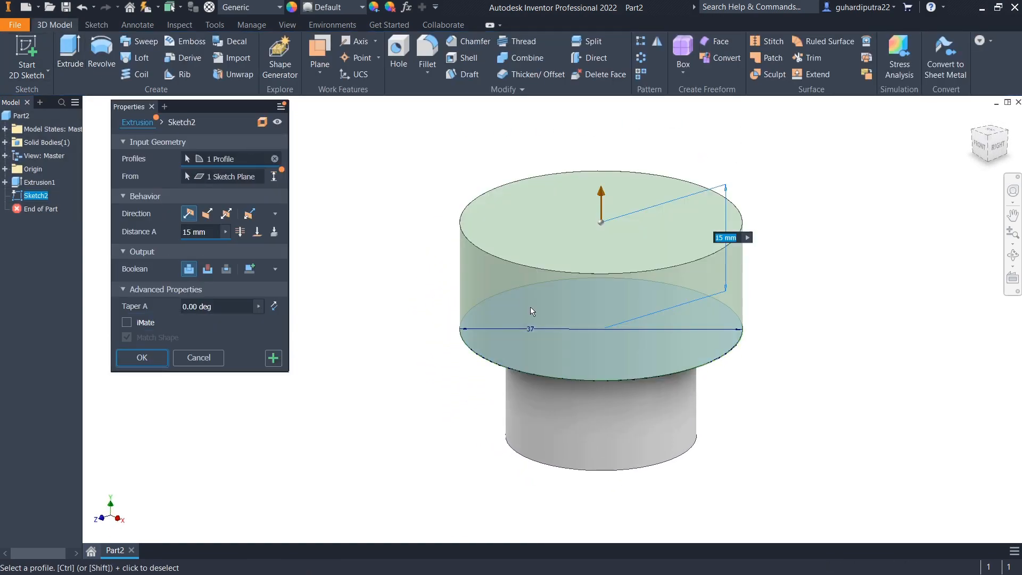
double_click(212, 232)
text(55)
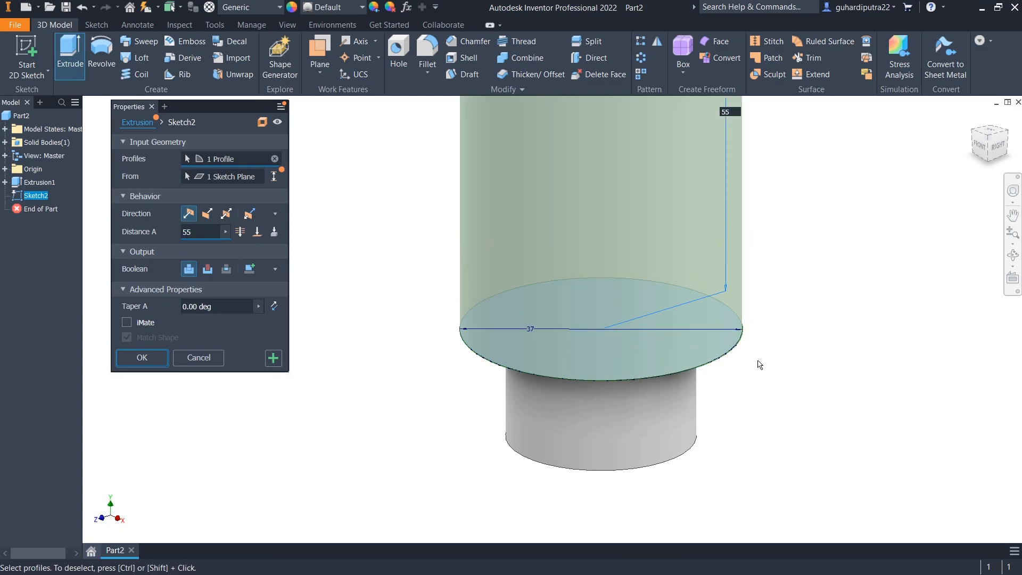
scroll(827, 372, down, 5)
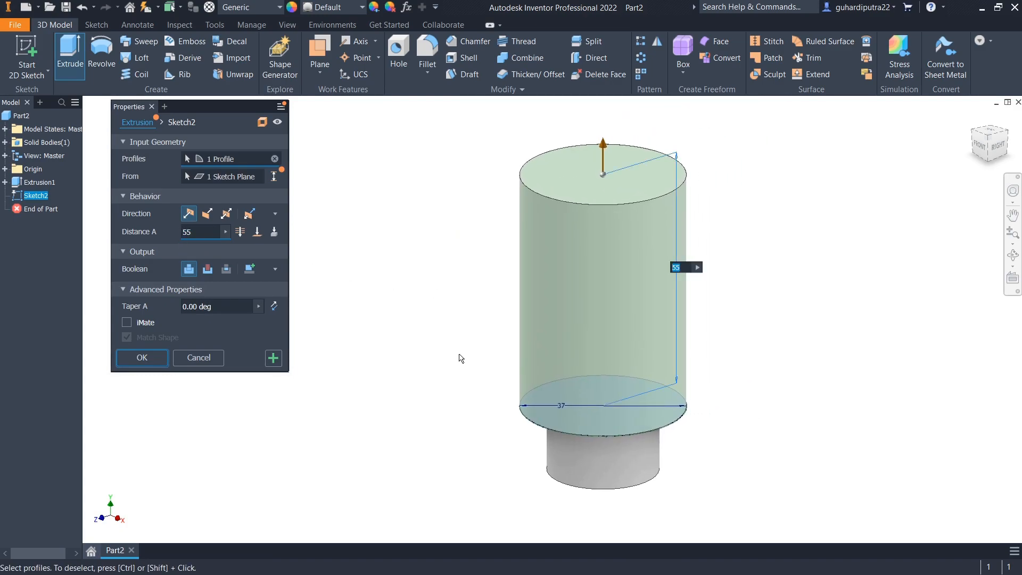
click(141, 357)
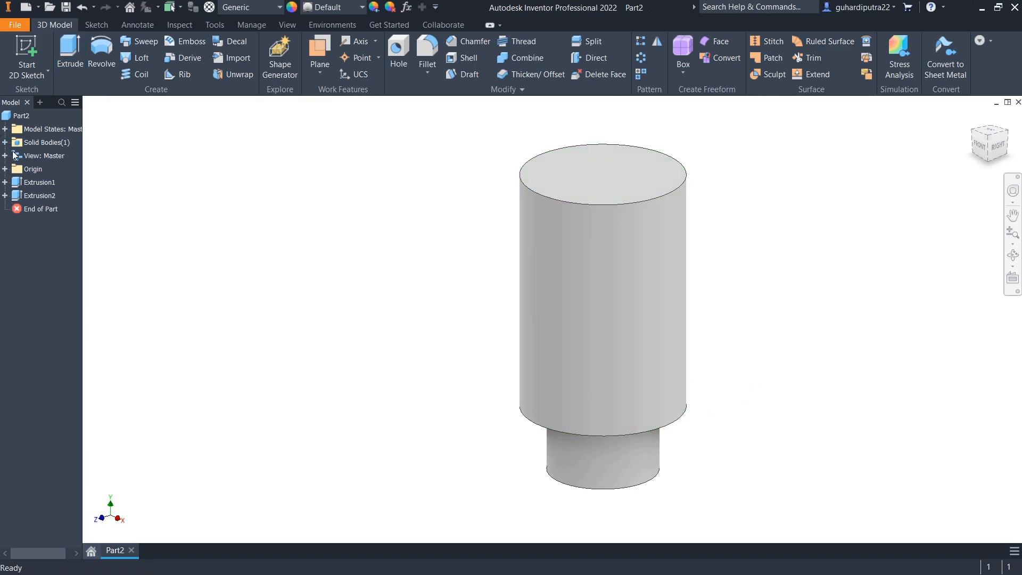
- Start a sketch on the origin YZ plane and slice the graphics to show the body's cross-section
click(7, 169)
click(39, 181)
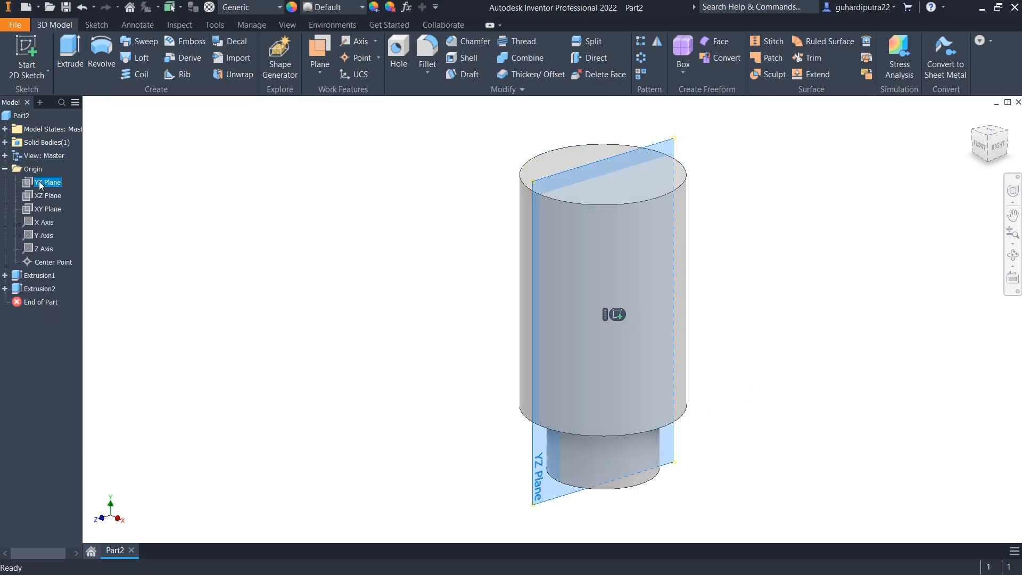
click(617, 314)
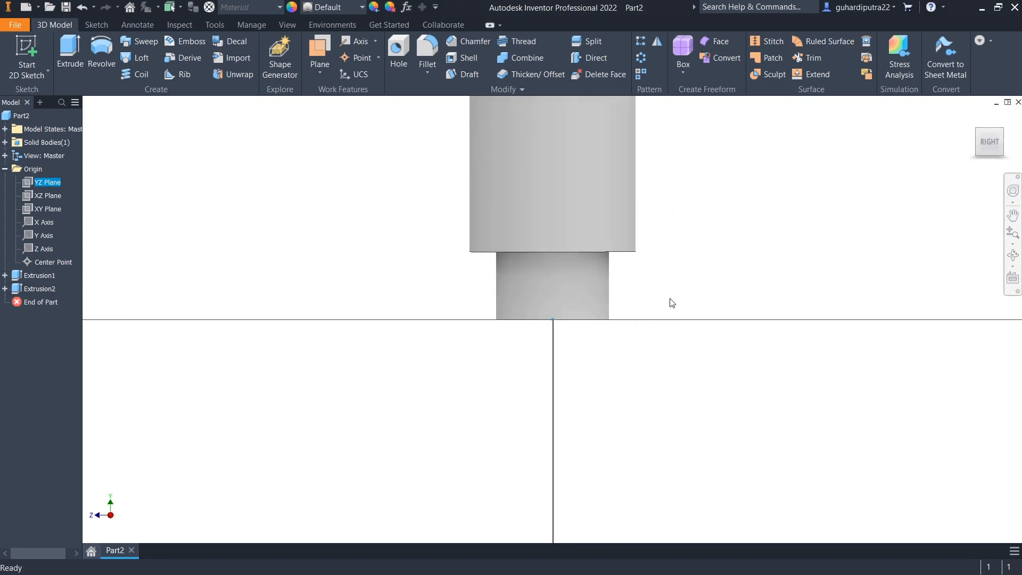
middle_drag(695, 392, 698, 453)
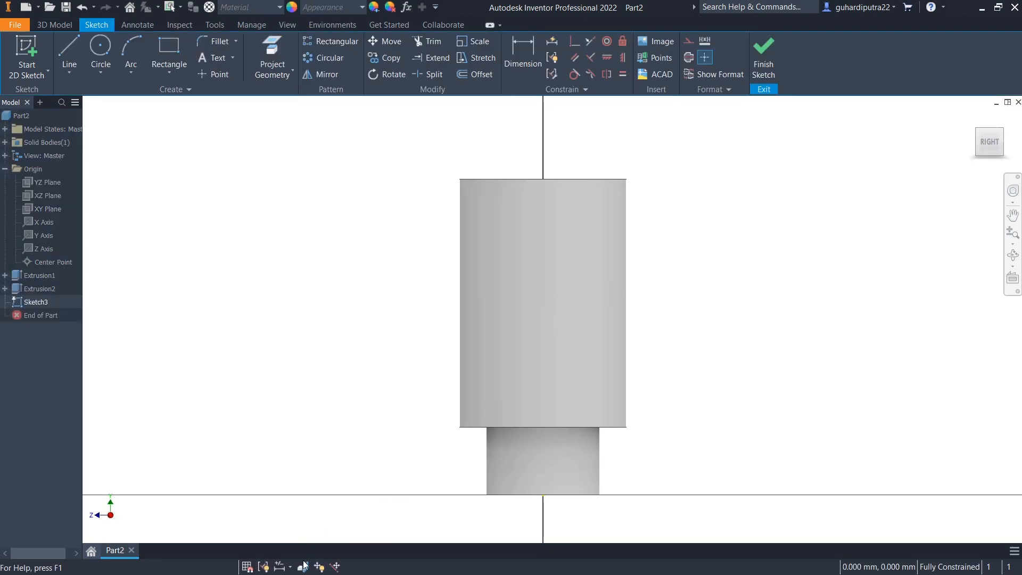
click(303, 567)
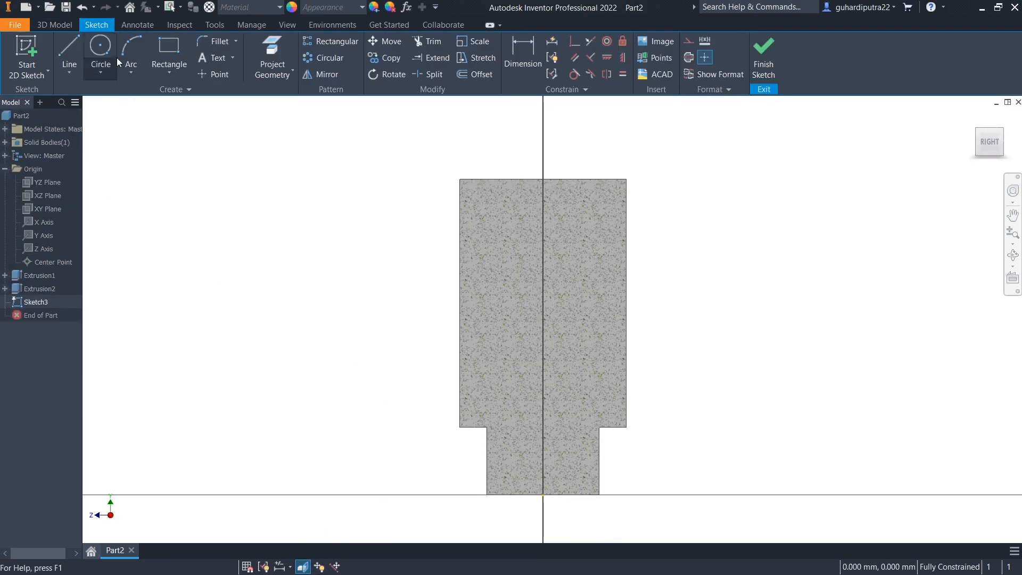
key(l)
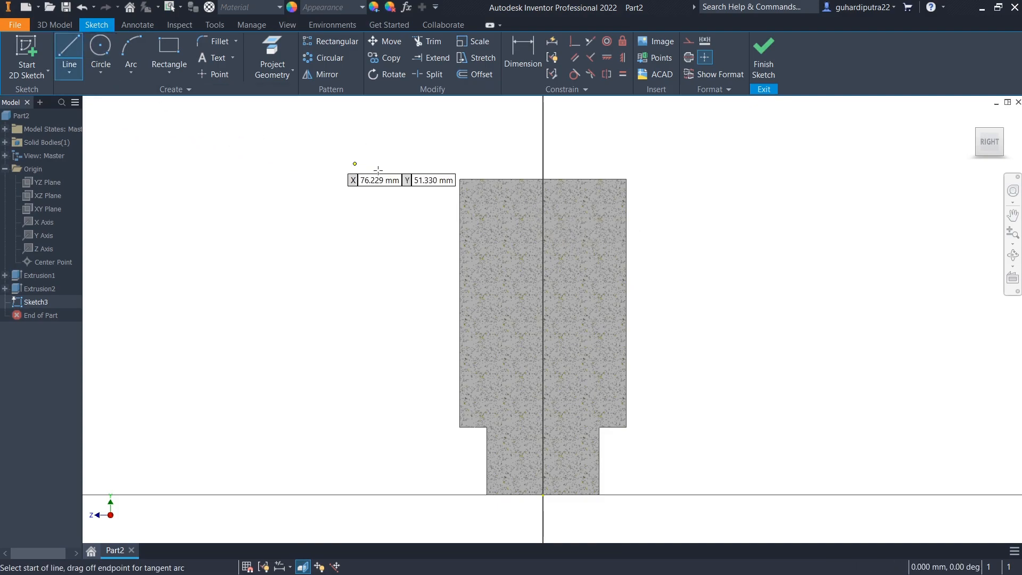
middle_drag(542, 218, 544, 325)
click(544, 288)
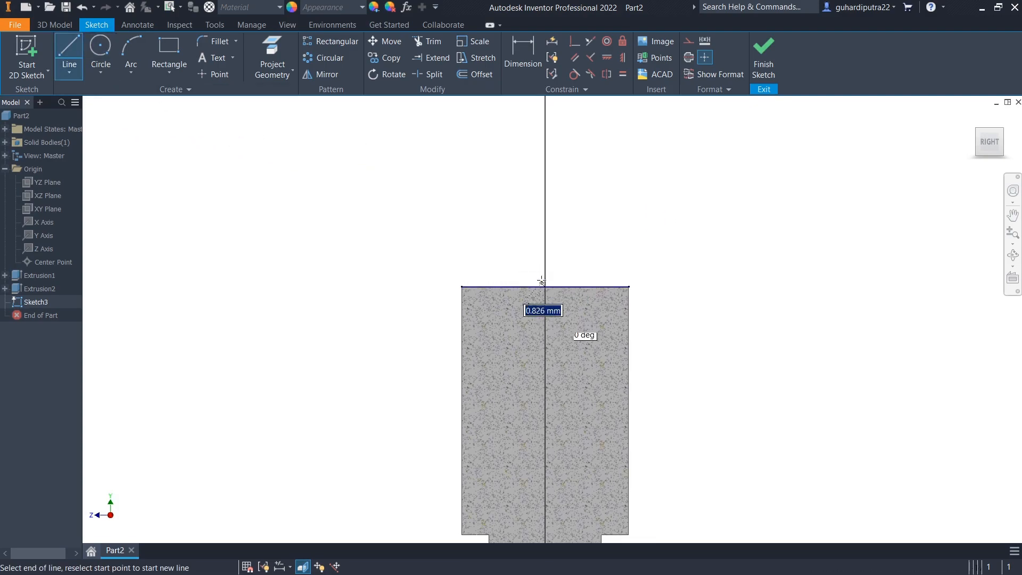
text(1)
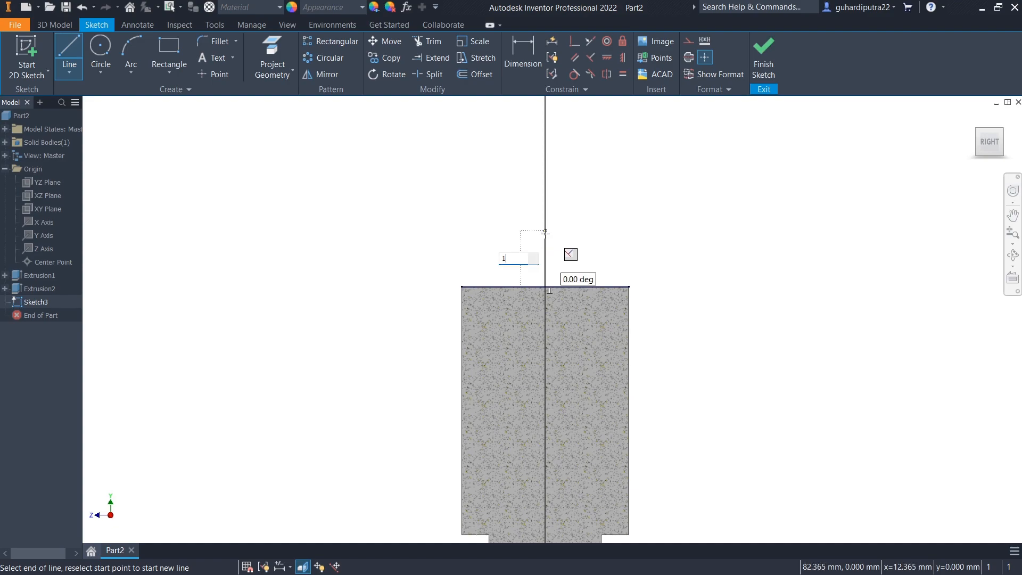
key(Tab)
text(90)
key(Return)
right_click(592, 231)
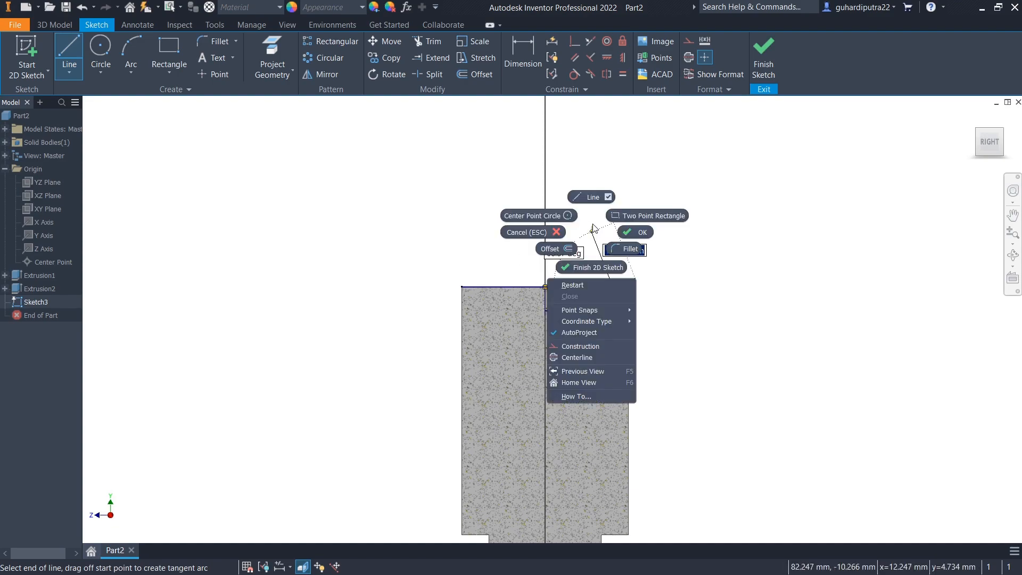
click(554, 232)
click(82, 7)
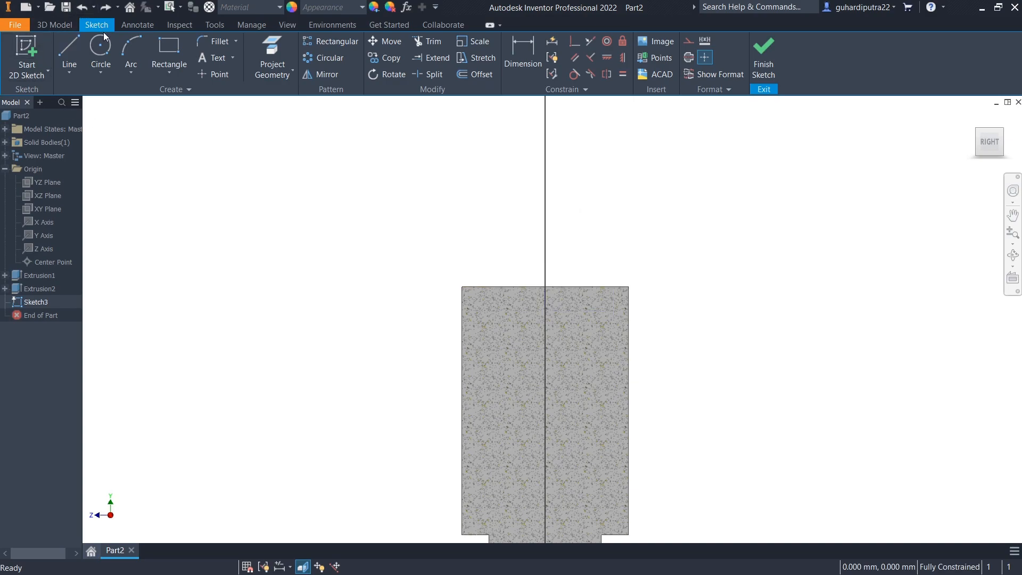
- Draw a vertical line about 18 mm long upward from the midpoint of the body's top edge
click(74, 54)
click(544, 286)
click(544, 204)
right_click(580, 198)
click(601, 199)
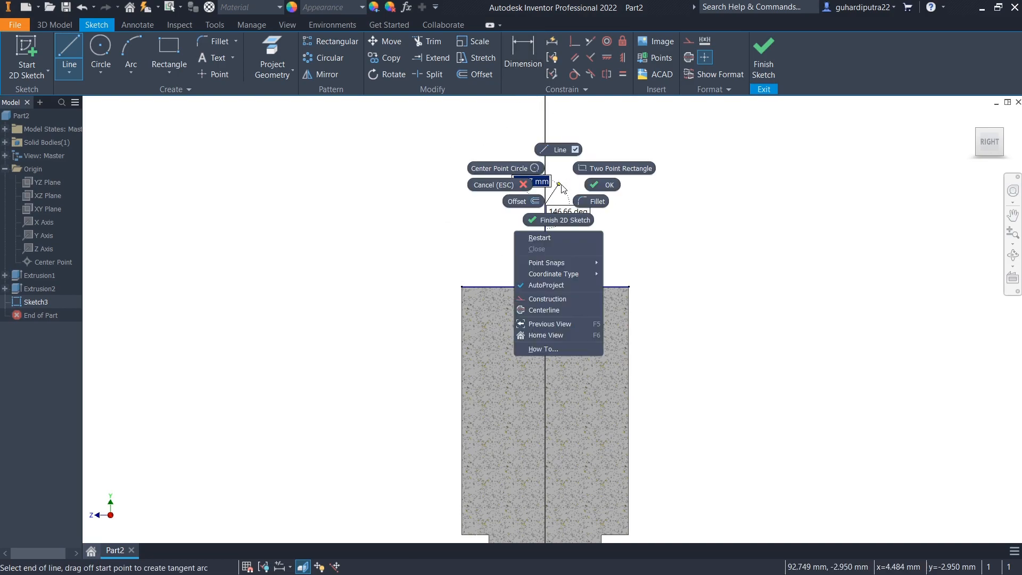
- Dimension the vertical line's length as 15 mm
click(522, 50)
click(545, 224)
click(487, 220)
text(15)
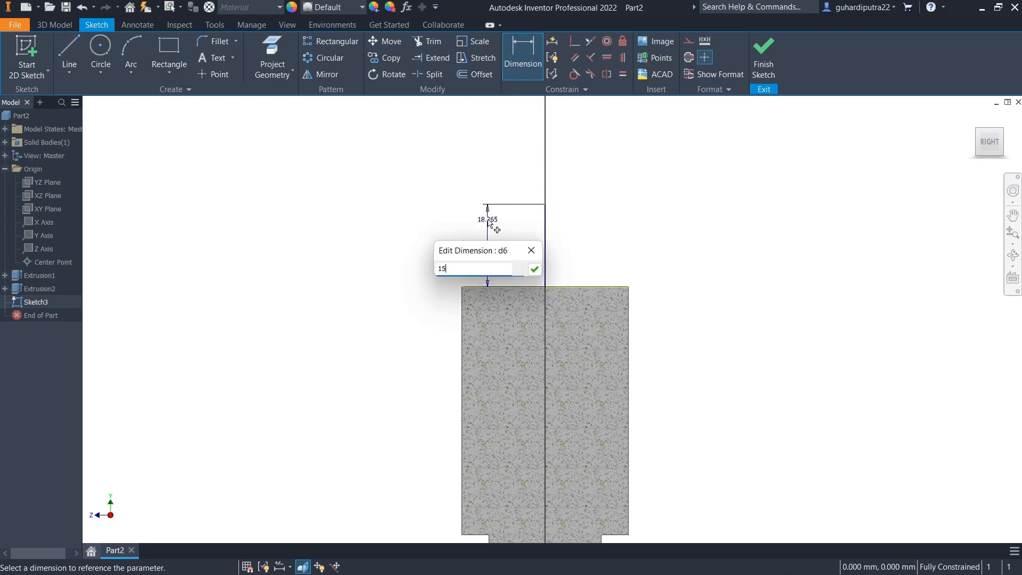
key(Return)
- Sketch a 75 mm diameter circle centred on the upper end of the 15 mm vertical line
click(100, 50)
click(544, 219)
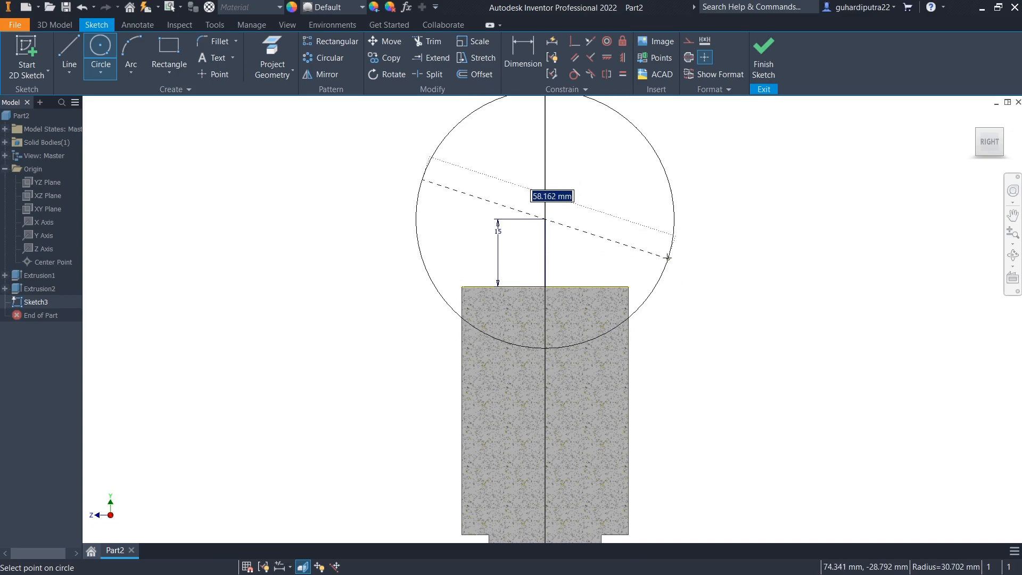
text(7)
key(Return)
scroll(814, 341, down, 3)
middle_drag(825, 346, 761, 297)
key(Escape)
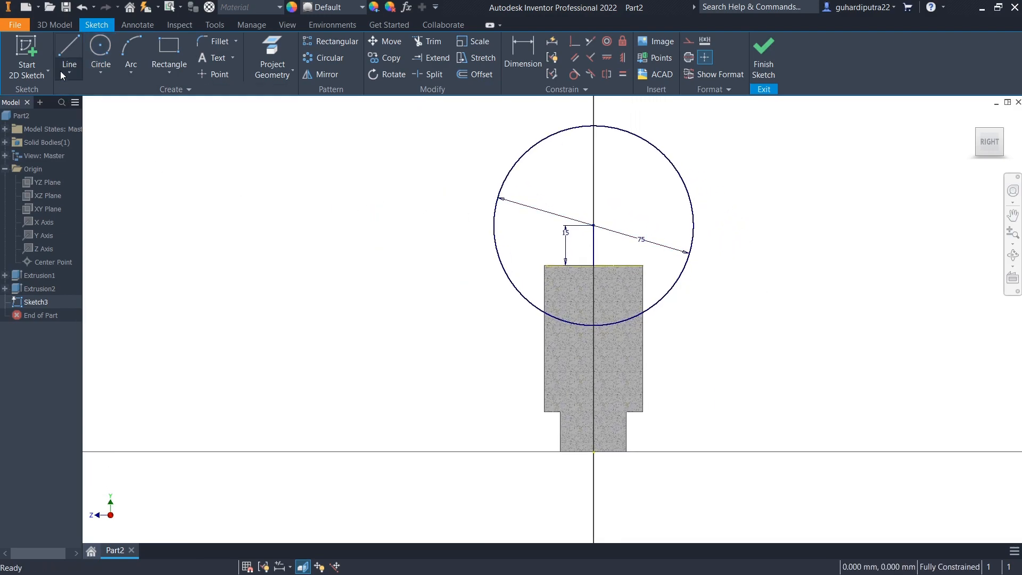
- Draw a vertical line through the 75 mm circle from its lowest to its highest point and finish the sketch
click(61, 75)
right_click(811, 289)
click(840, 287)
key(l)
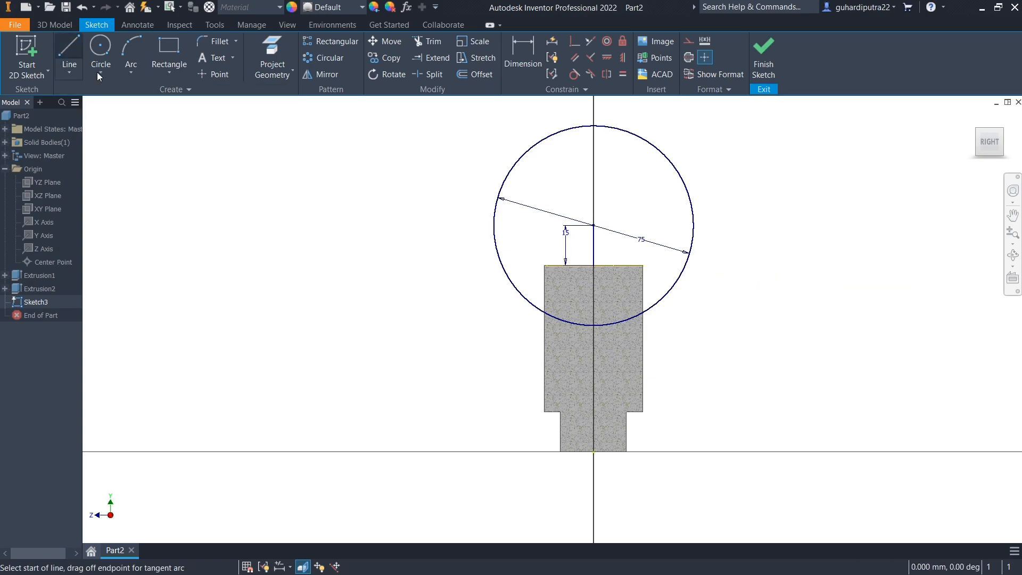
click(593, 325)
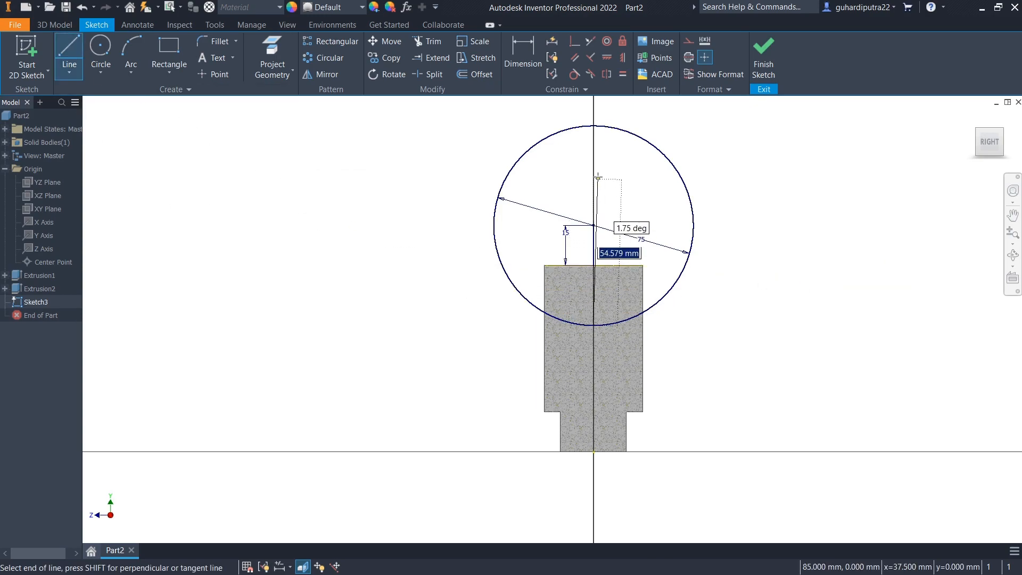
double_click(593, 125)
right_click(687, 225)
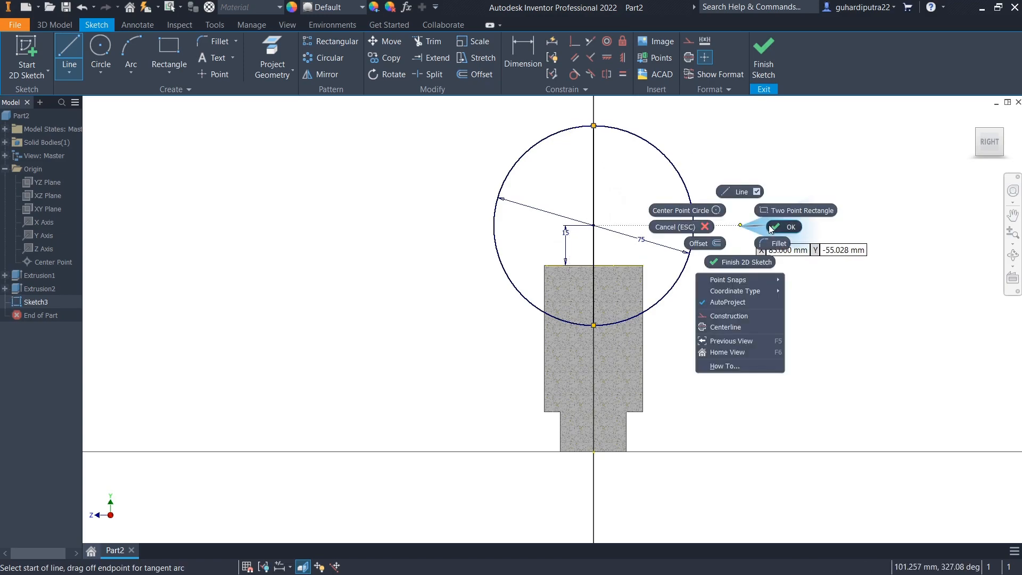
click(772, 228)
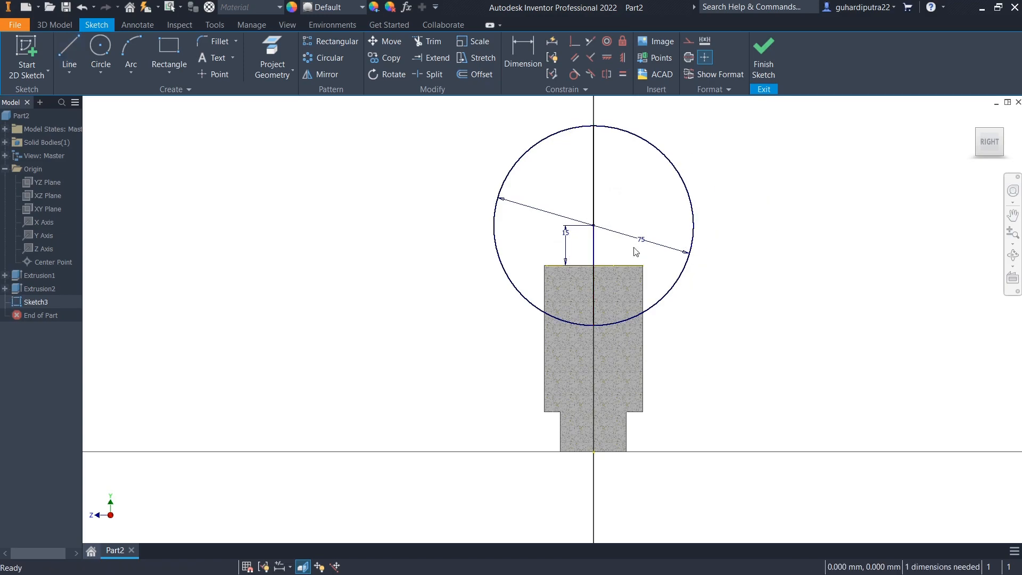
click(763, 56)
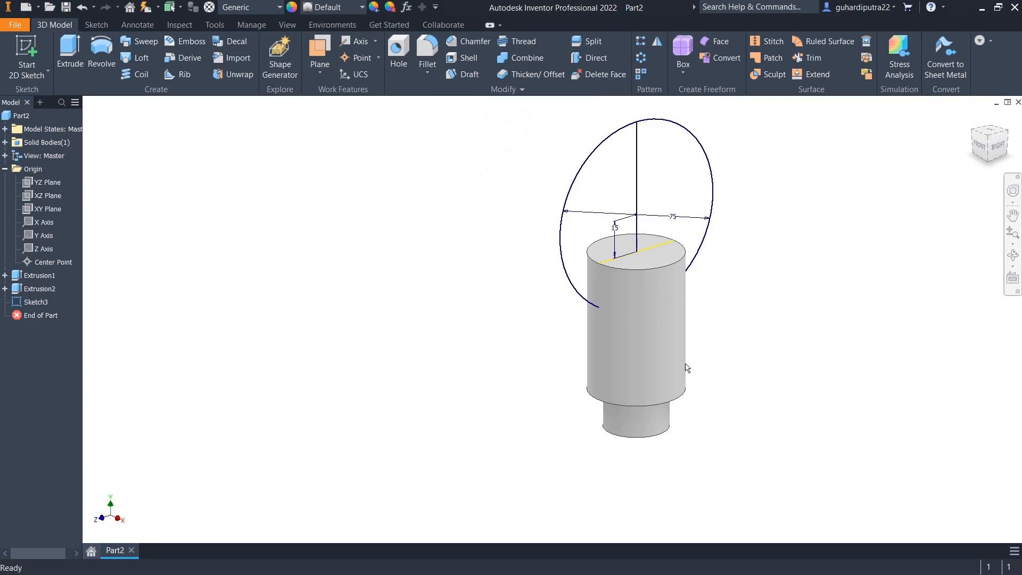
- Revolve one half of the circle a full 360° about the vertical line, joining the ball to the body
click(96, 50)
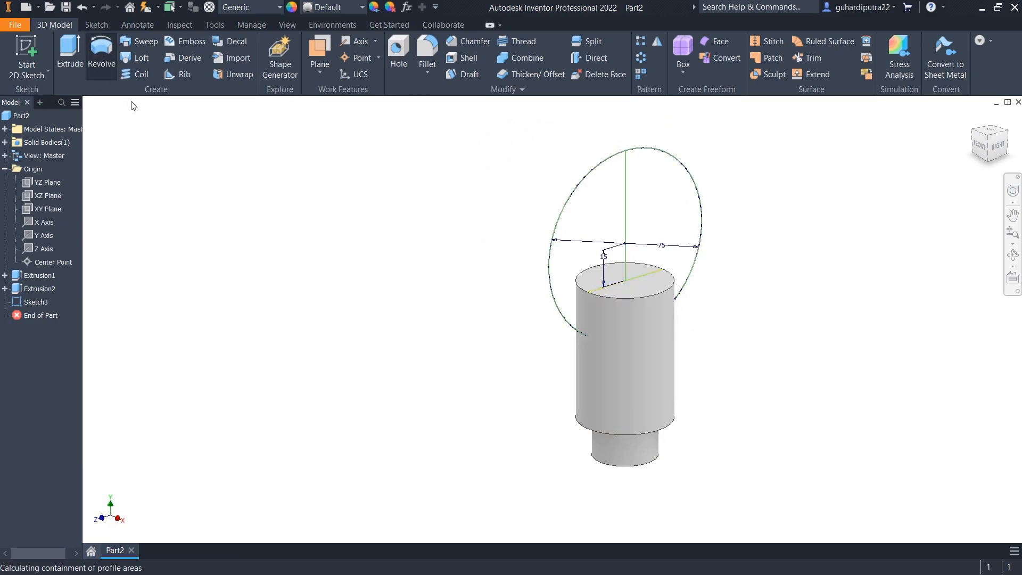
click(569, 226)
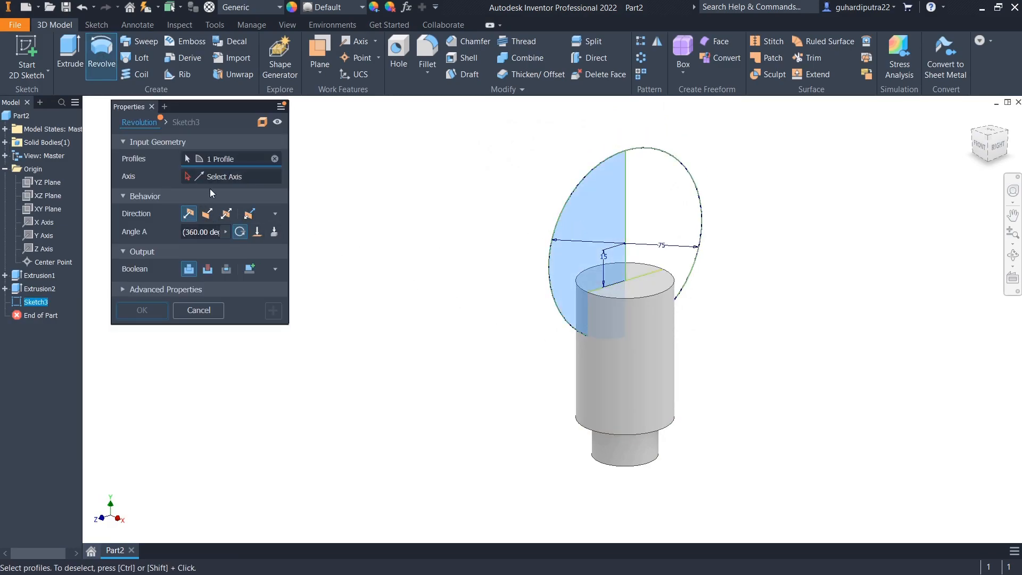
click(625, 236)
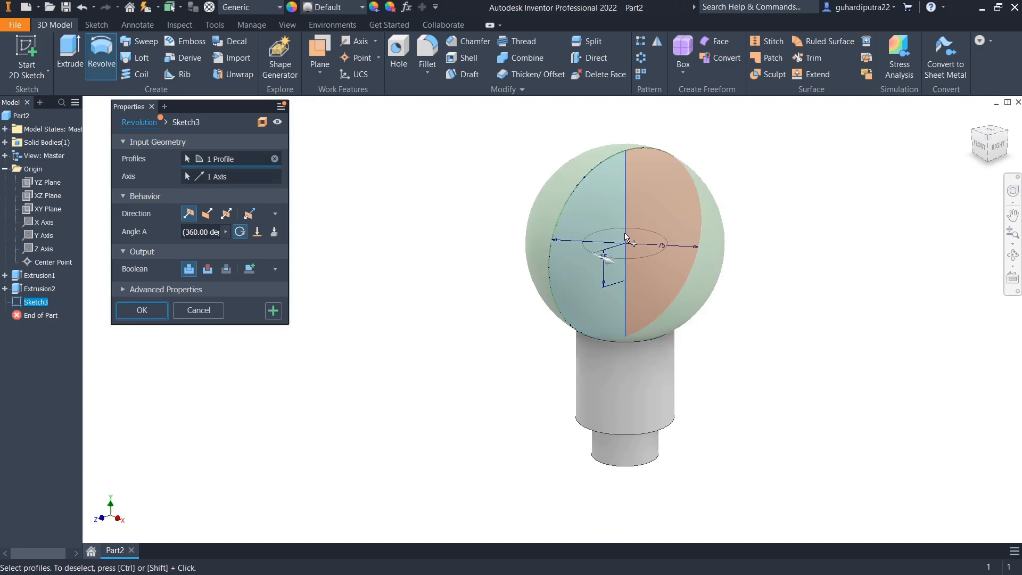
click(138, 312)
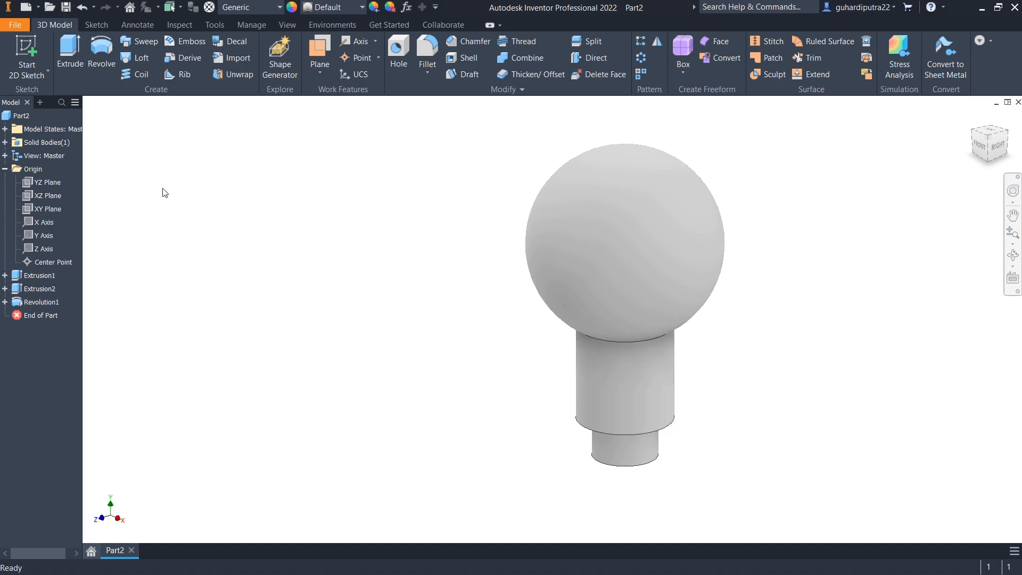
- Fillet the edge where the ball meets the large cylinder with a 25 mm radius
click(428, 49)
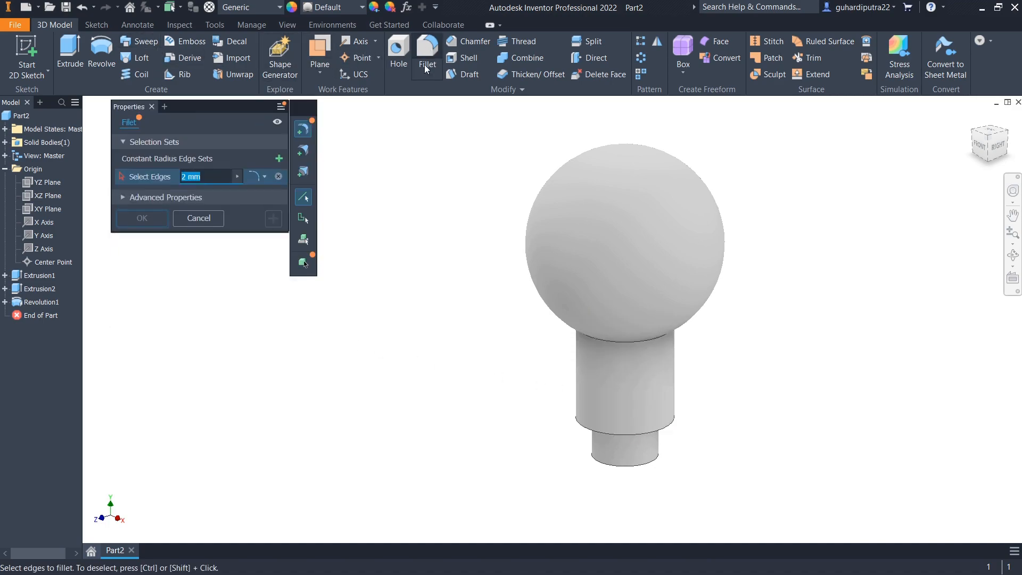
text(25)
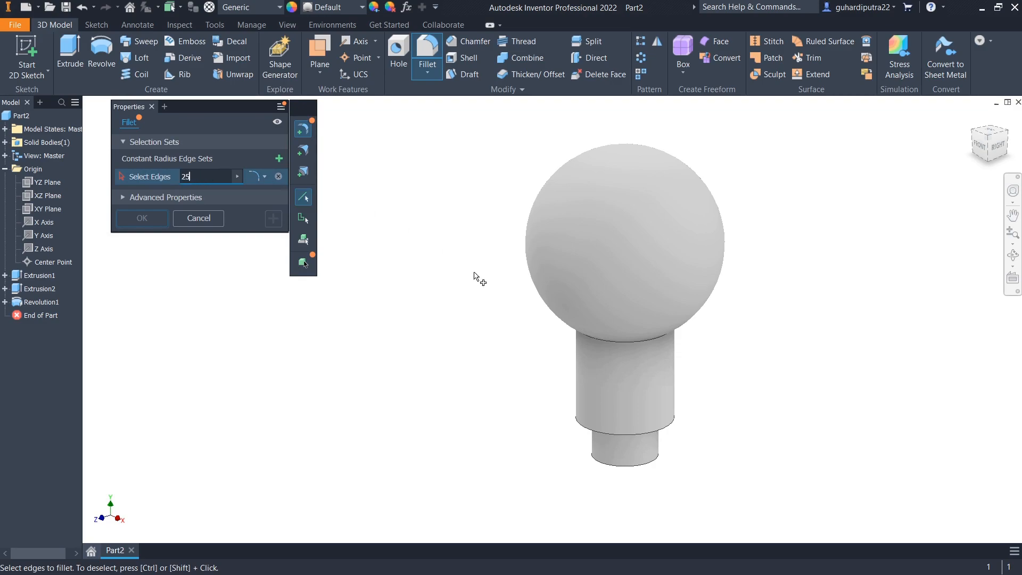
click(605, 342)
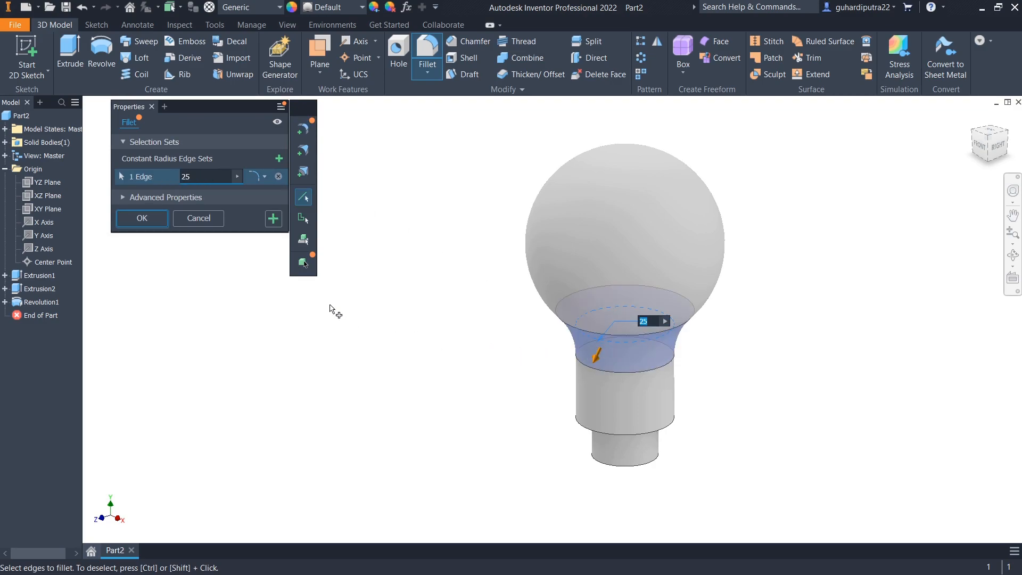
click(141, 218)
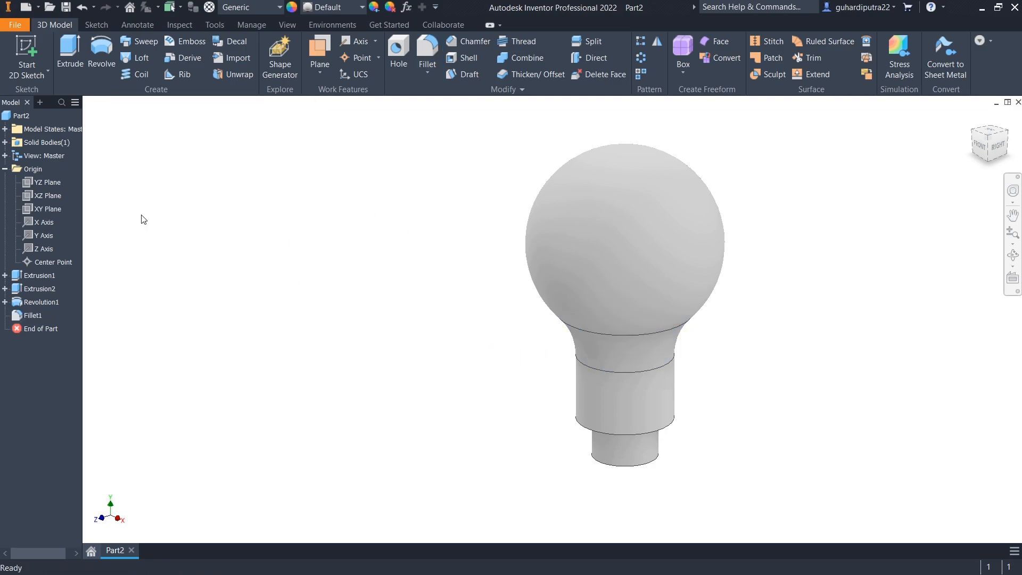
- Chamfer the lower outer edge of the large cylinder with a 5 mm distance
click(465, 44)
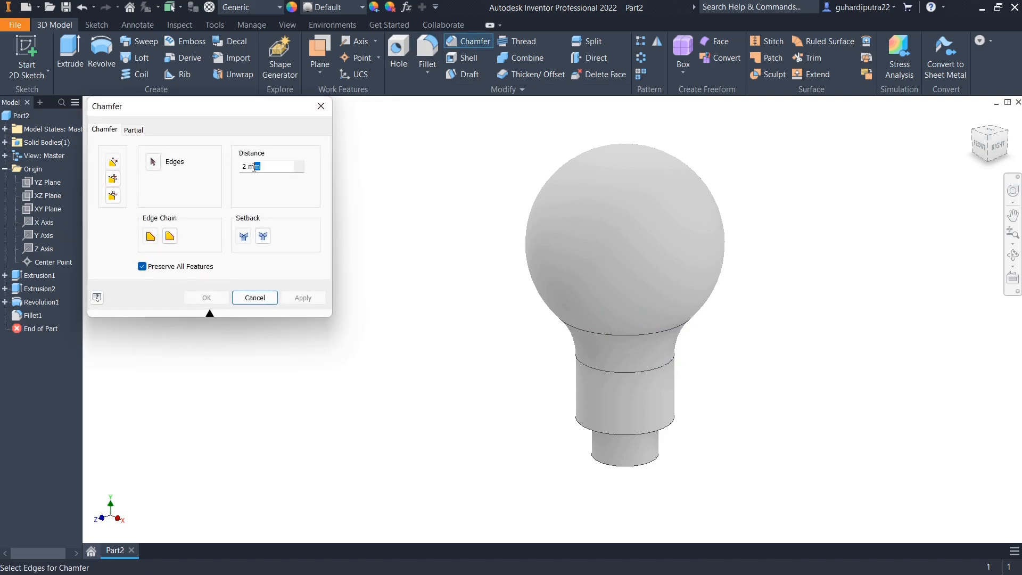
text(5)
click(578, 424)
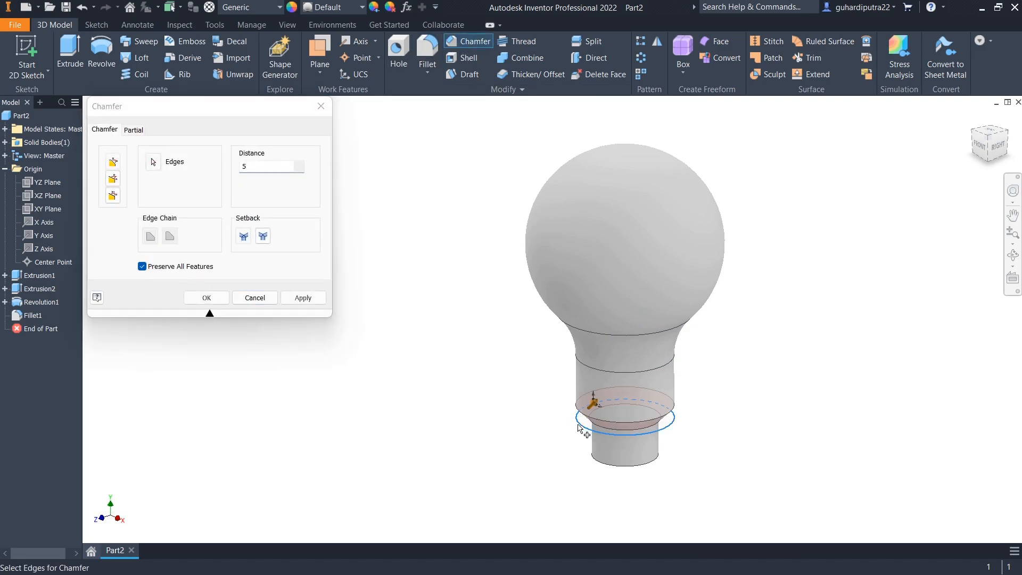
click(303, 298)
click(267, 298)
- Fillet the inner edge where the small cylinder meets the large cylinder with a 2 mm radius
shift+middle_drag(516, 426, 497, 383)
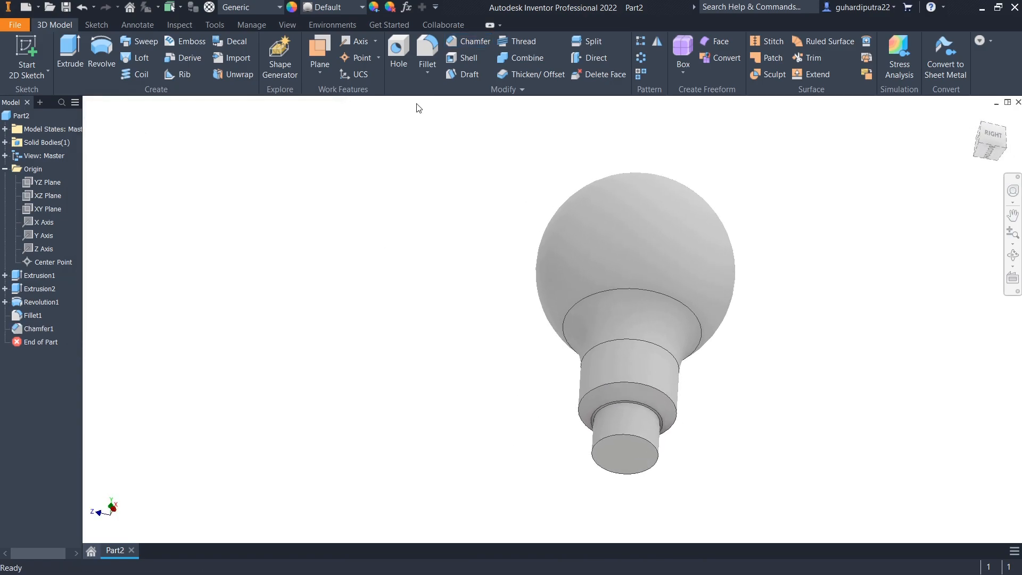
click(428, 53)
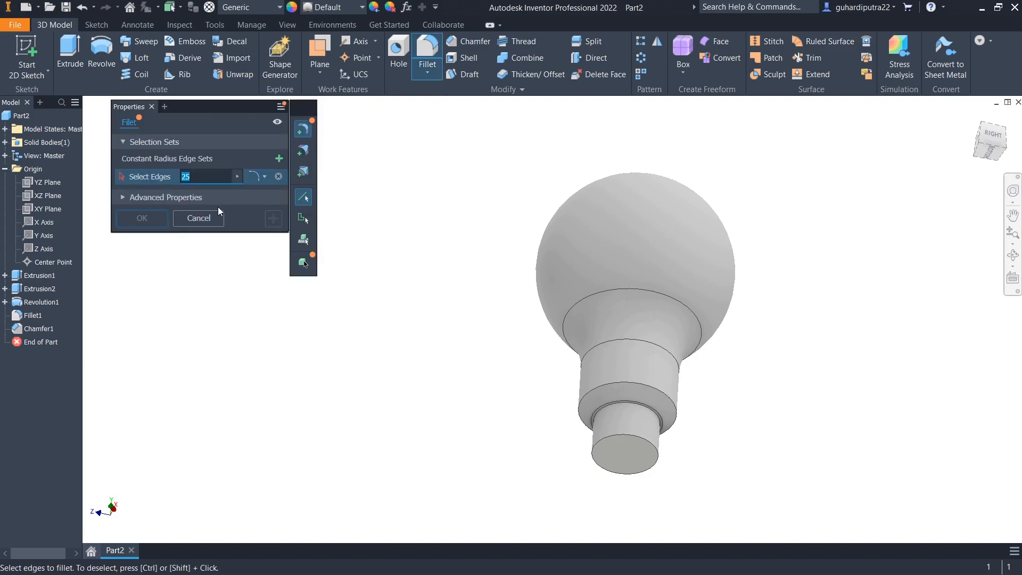
text(2)
scroll(716, 449, up, 5)
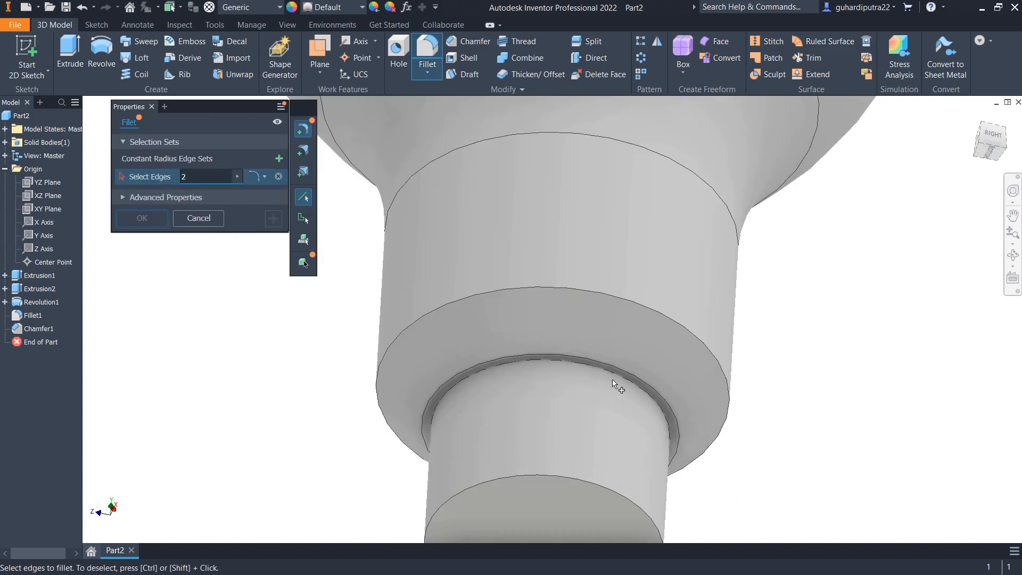
click(603, 372)
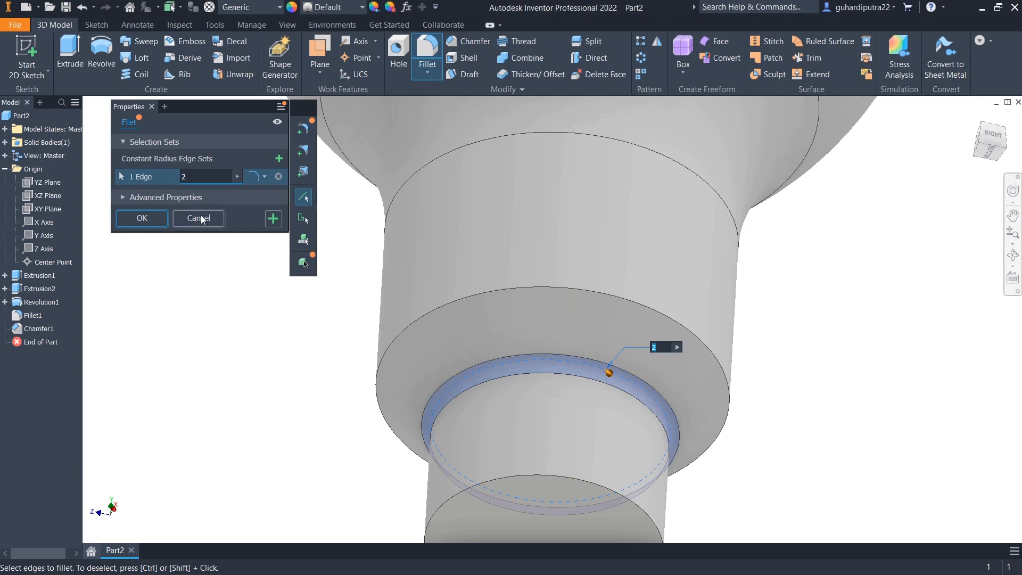
click(160, 218)
- Chamfer the free end edge of the small cylinder with a 3 mm distance
scroll(614, 496, down, 3)
key(Caps_Lock)
middle_drag(627, 507, 620, 485)
scroll(620, 480, down, 3)
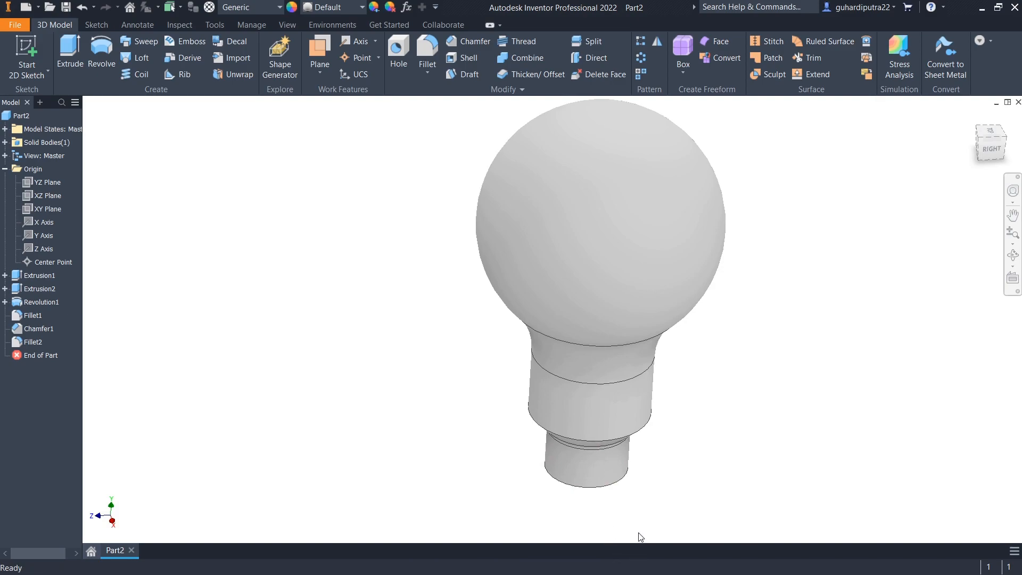
click(468, 42)
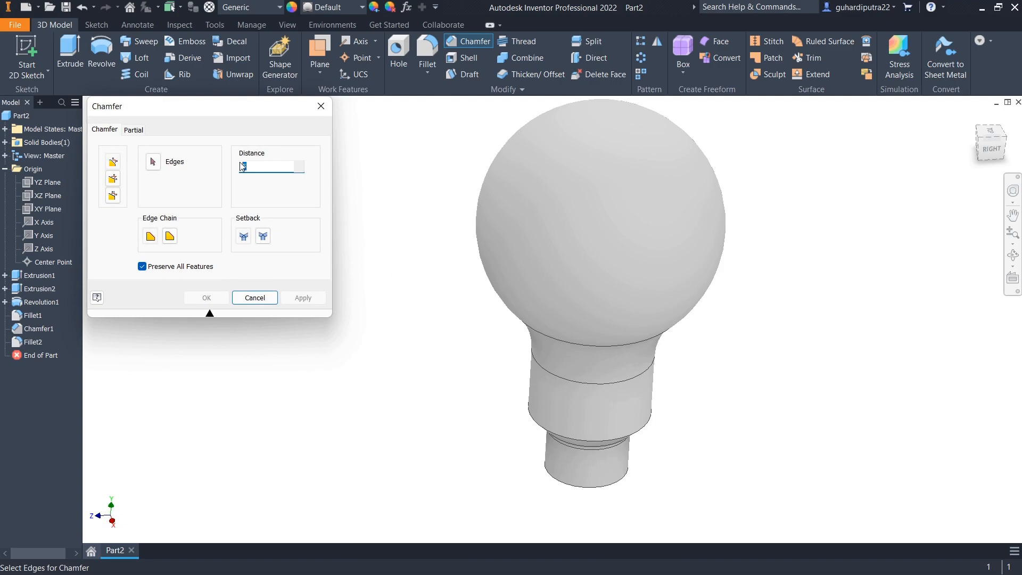
click(994, 144)
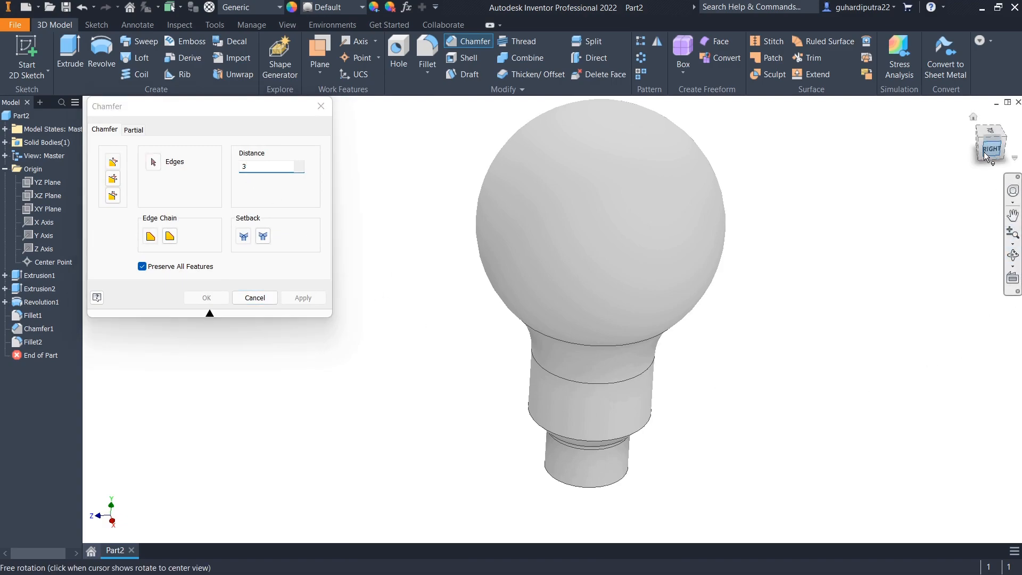
click(1016, 126)
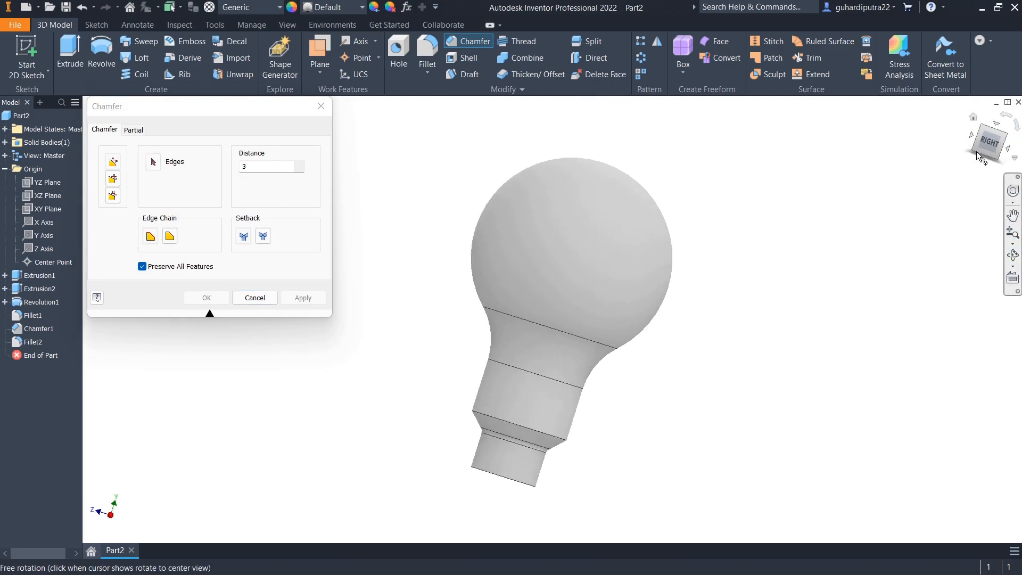
click(972, 140)
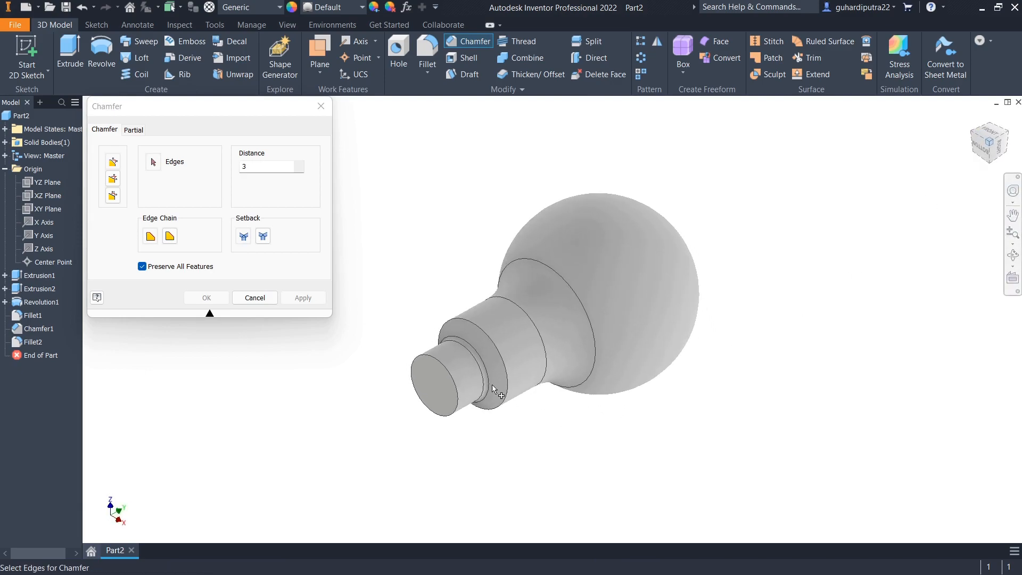
click(445, 375)
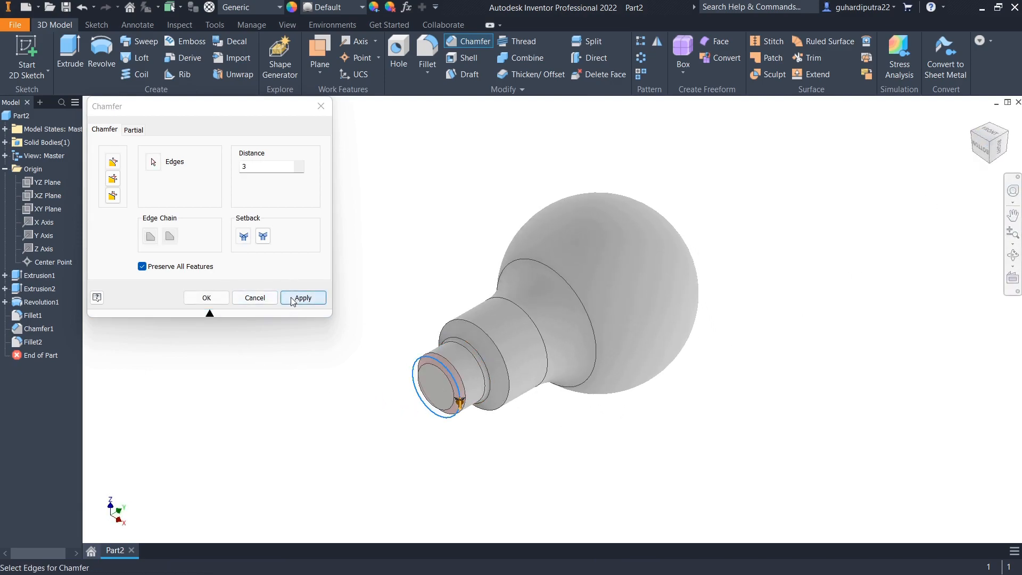
click(206, 298)
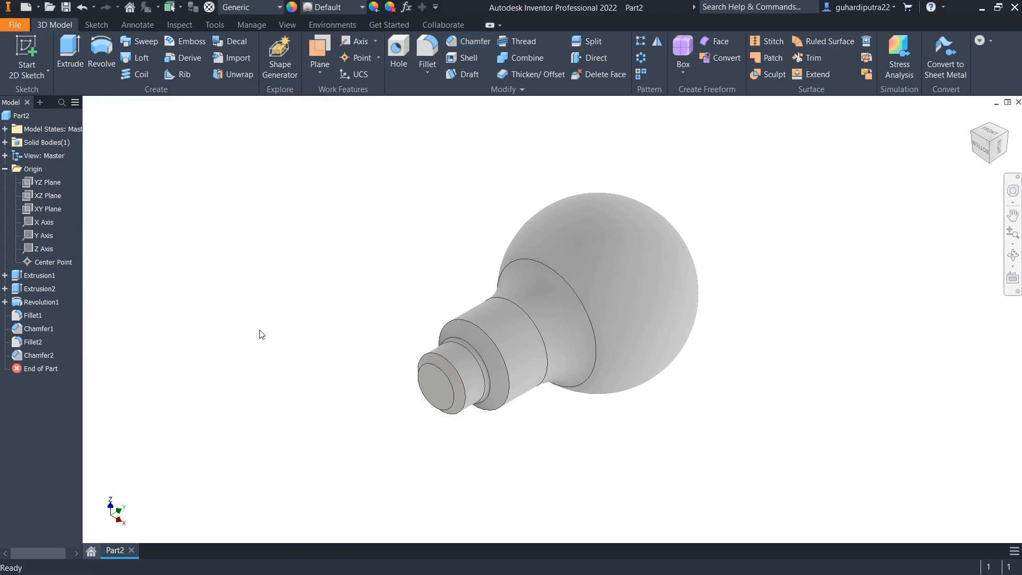
- Fillet the edge between the small cylinder's end face and its chamfer with a 2 mm radius
click(429, 50)
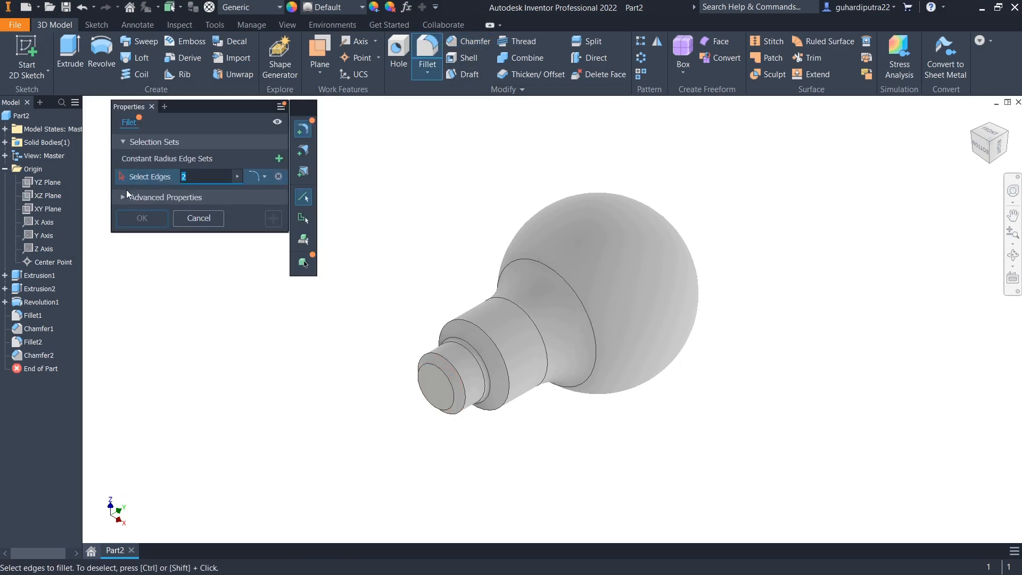
scroll(416, 357, up, 3)
click(438, 372)
click(142, 218)
- Add a full-depth, right-hand ISO Metric profile thread, M25x2 class 6g, to the small cylinder's outer face
scroll(341, 386, down, 2)
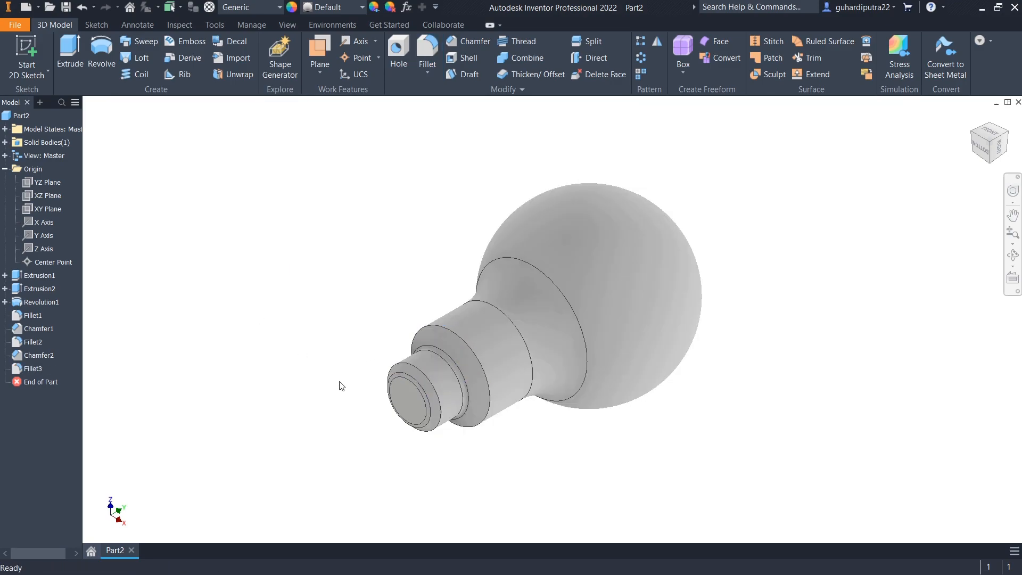
click(503, 41)
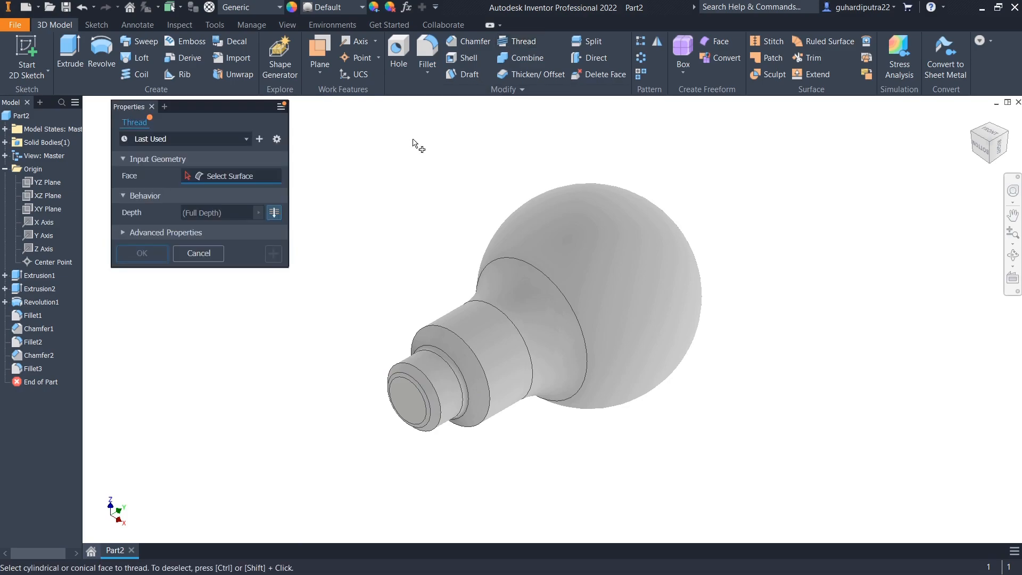
click(418, 359)
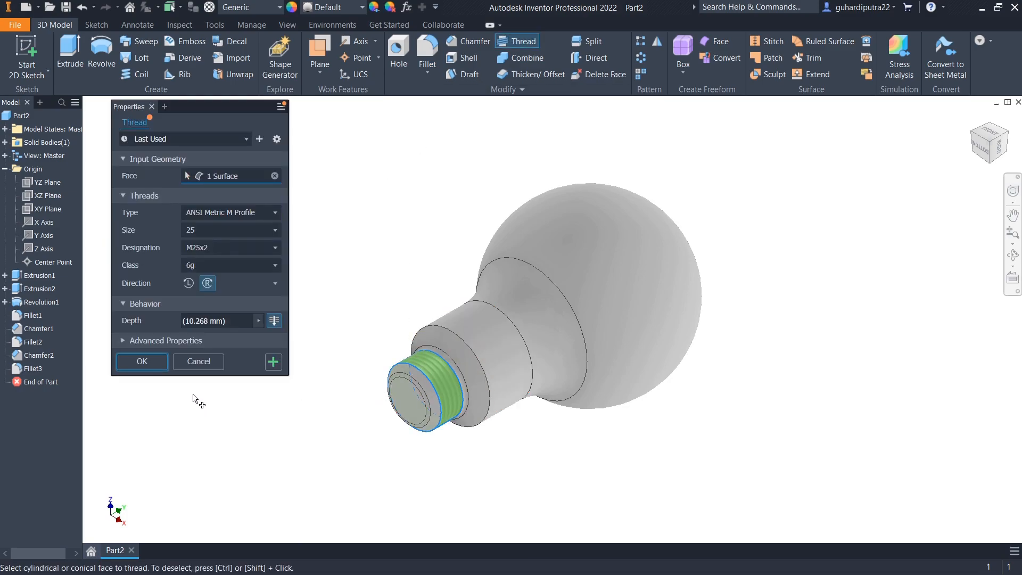
click(212, 210)
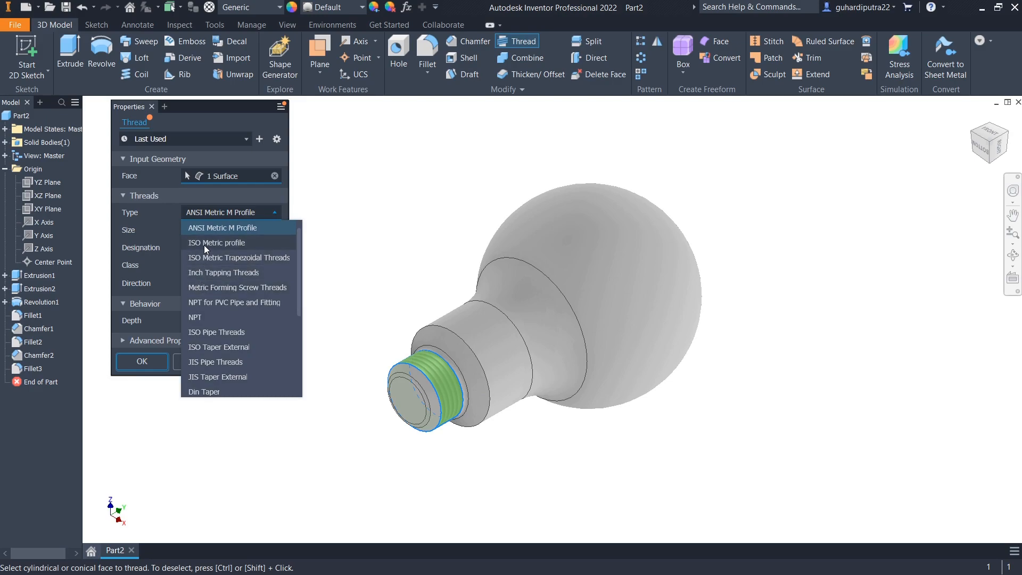
click(203, 244)
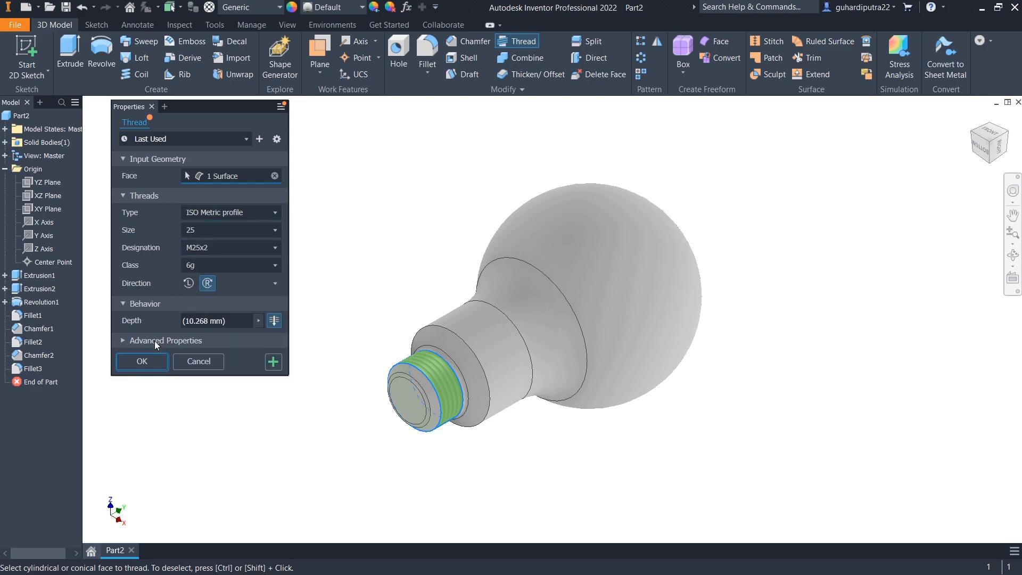
click(148, 360)
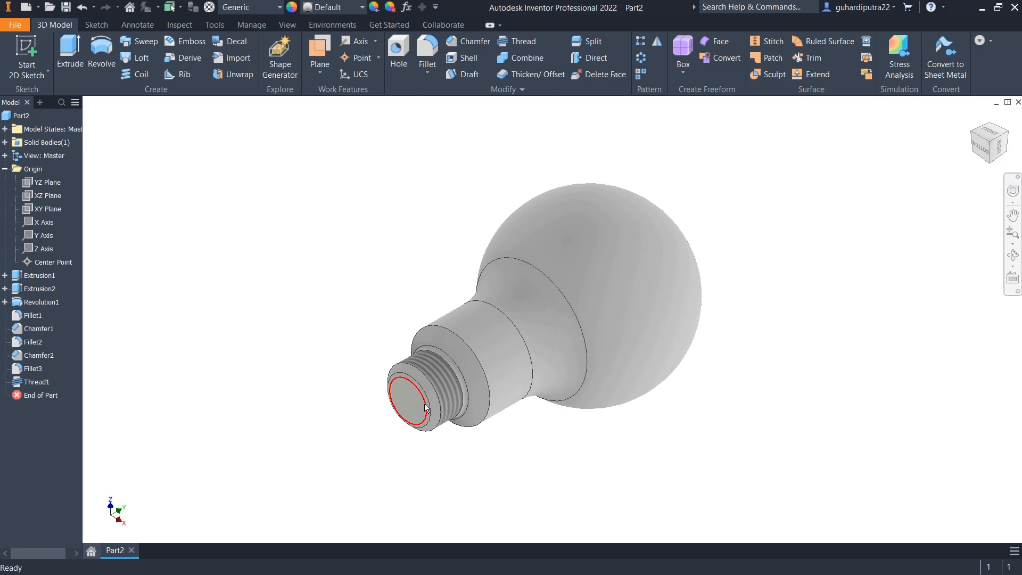
- Create a sketch on the small threaded cylinder's free end face and project the face's circular edge into it
click(398, 400)
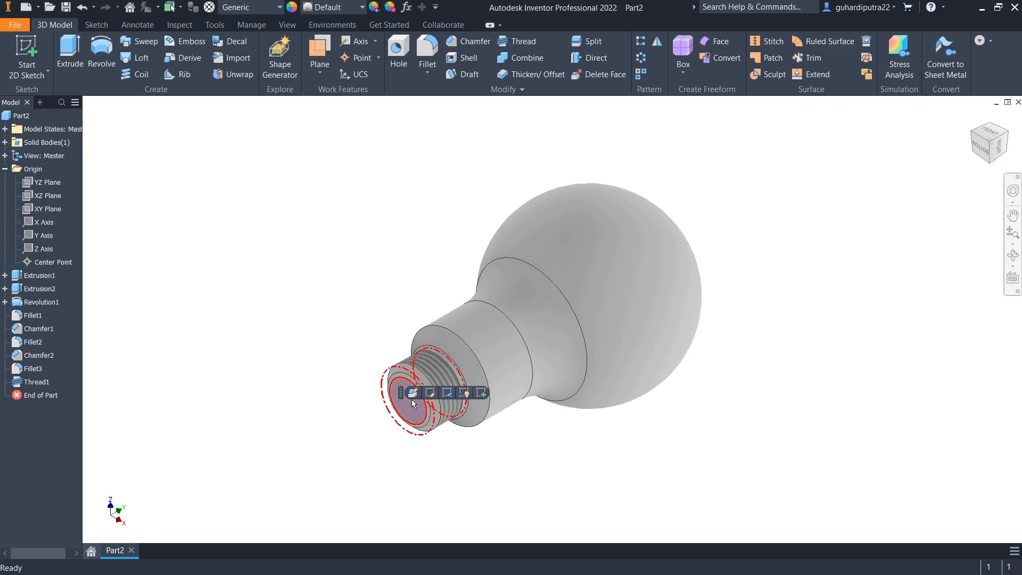
click(484, 394)
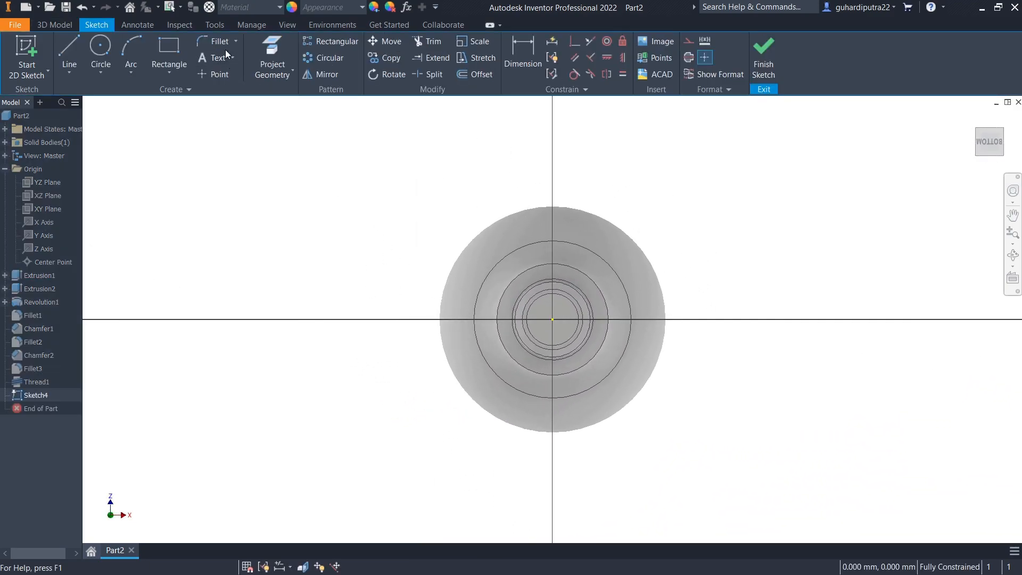
click(270, 48)
click(534, 304)
click(763, 54)
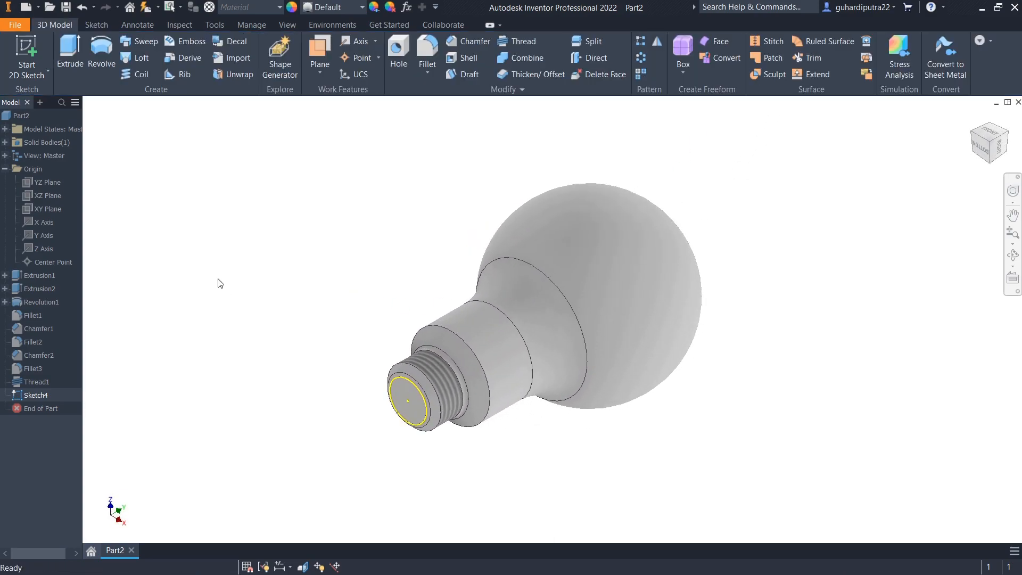
- Extrude the projected circle 2 mm outward from the end face, joined to the body, with a -45 degree taper
click(70, 54)
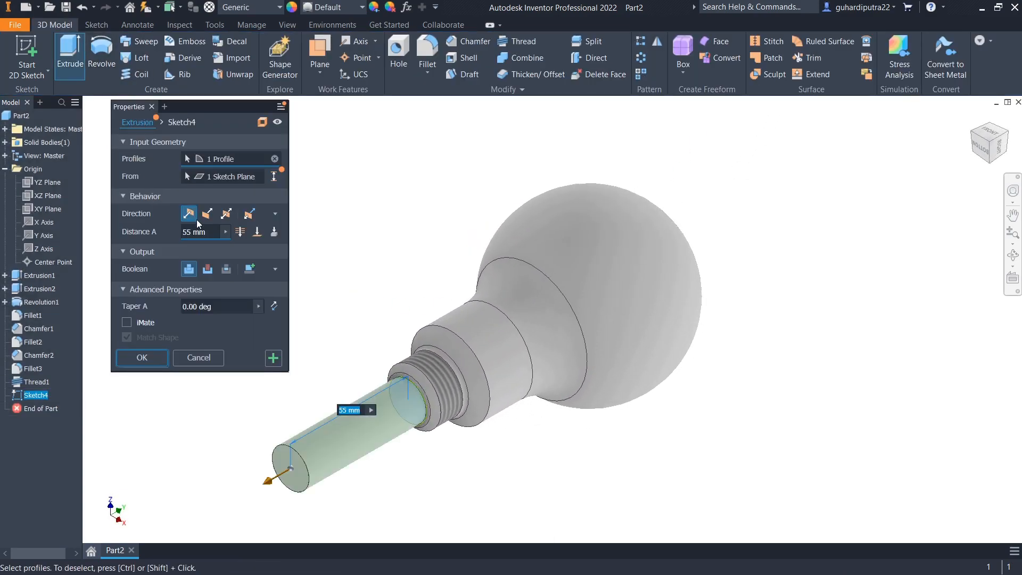
text(2)
key(Tab)
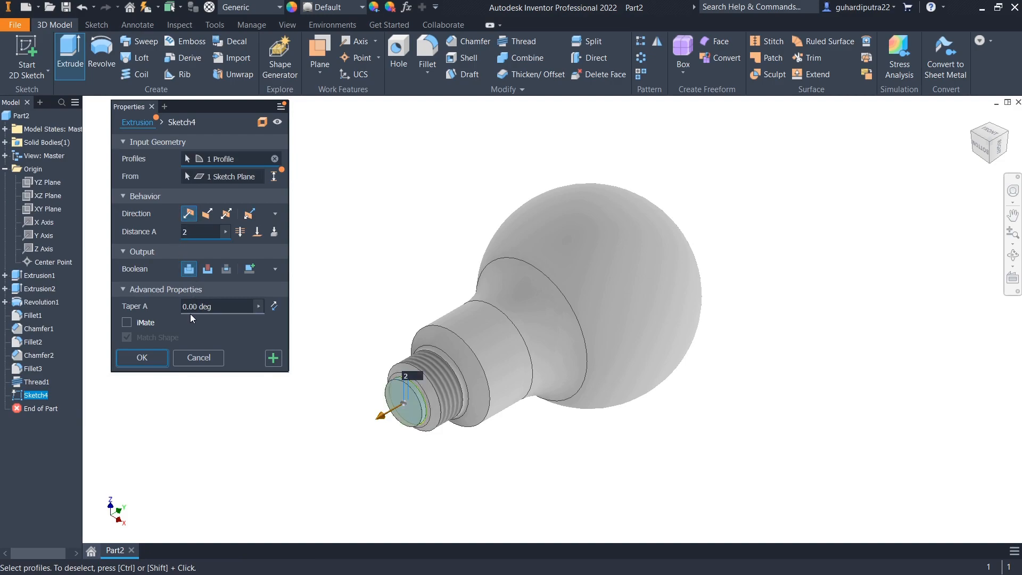
text(-45)
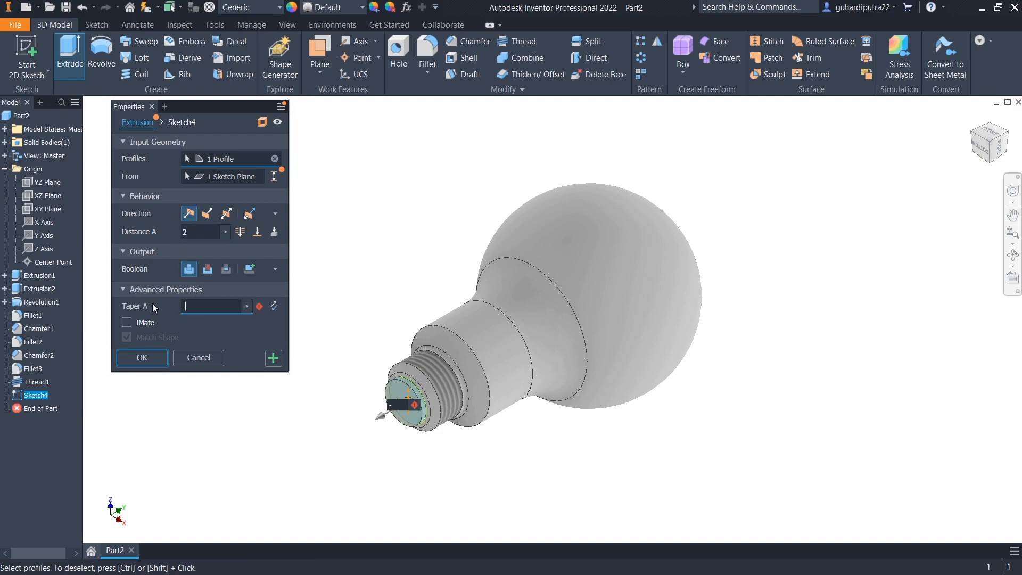
scroll(390, 379, up, 3)
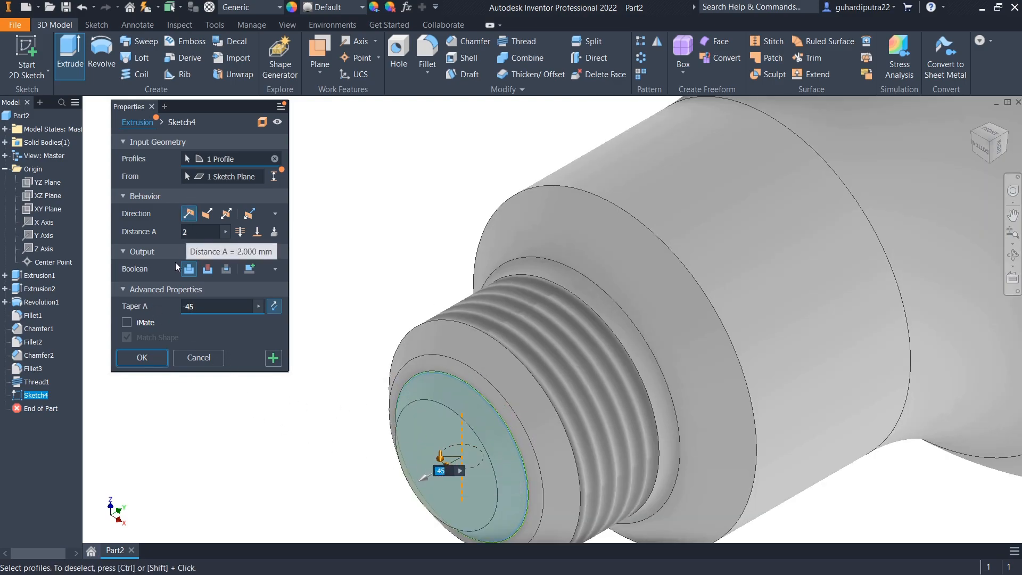
click(141, 357)
scroll(312, 414, up, 5)
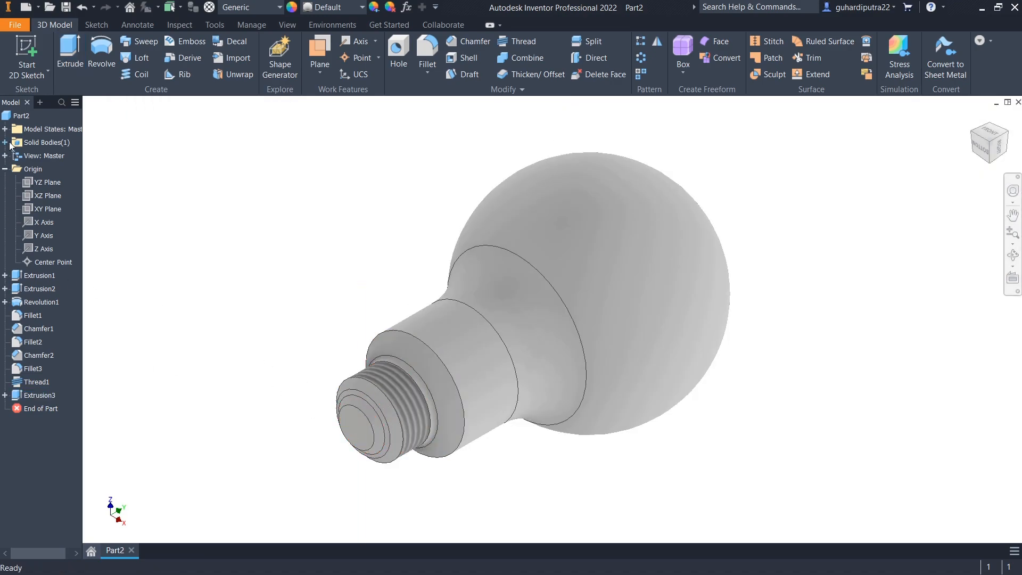
- Apply the White appearance from the Inventor Material Library to the whole part
click(20, 115)
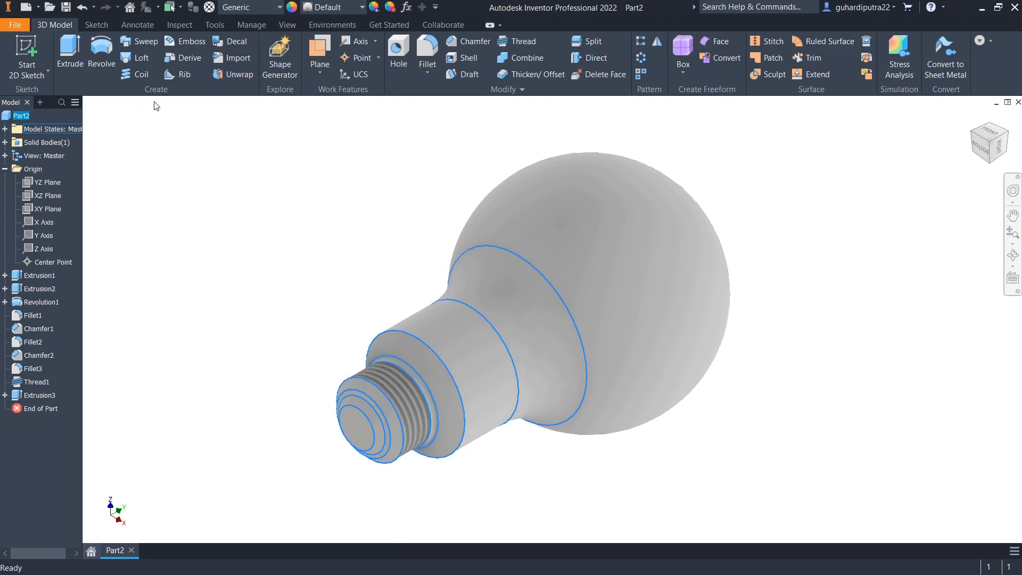
click(338, 8)
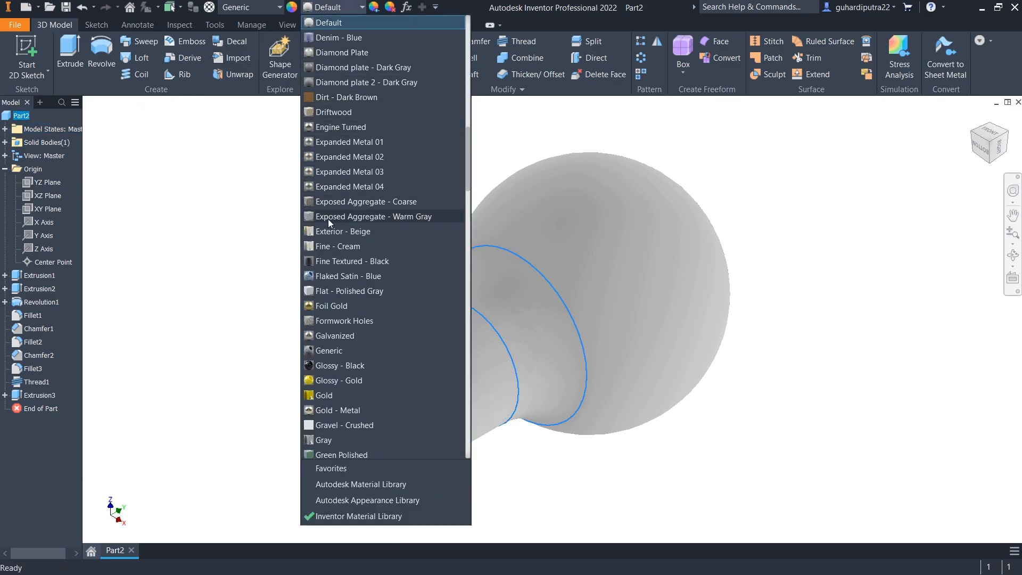
scroll(358, 321, down, 15)
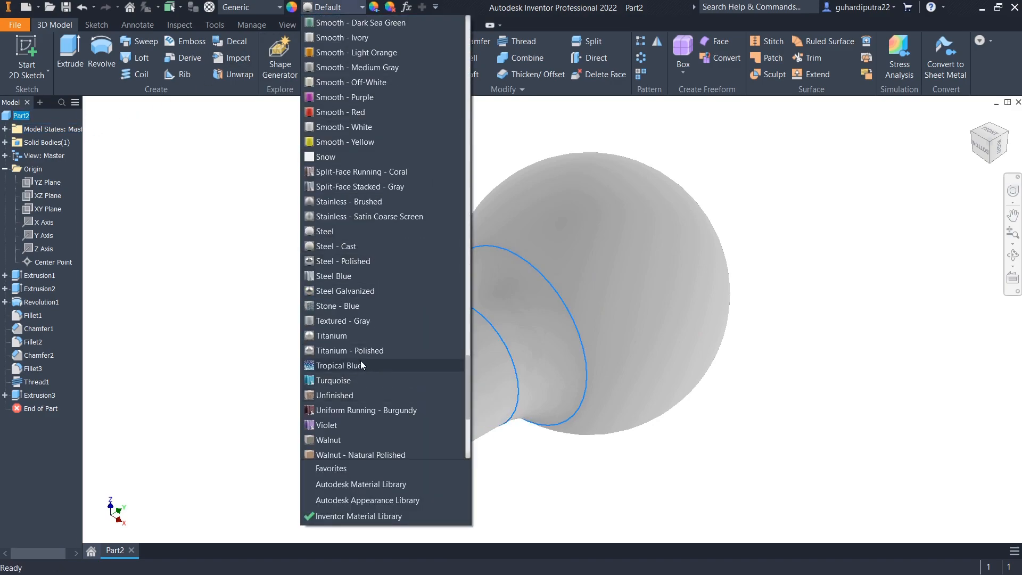
scroll(347, 347, down, 2)
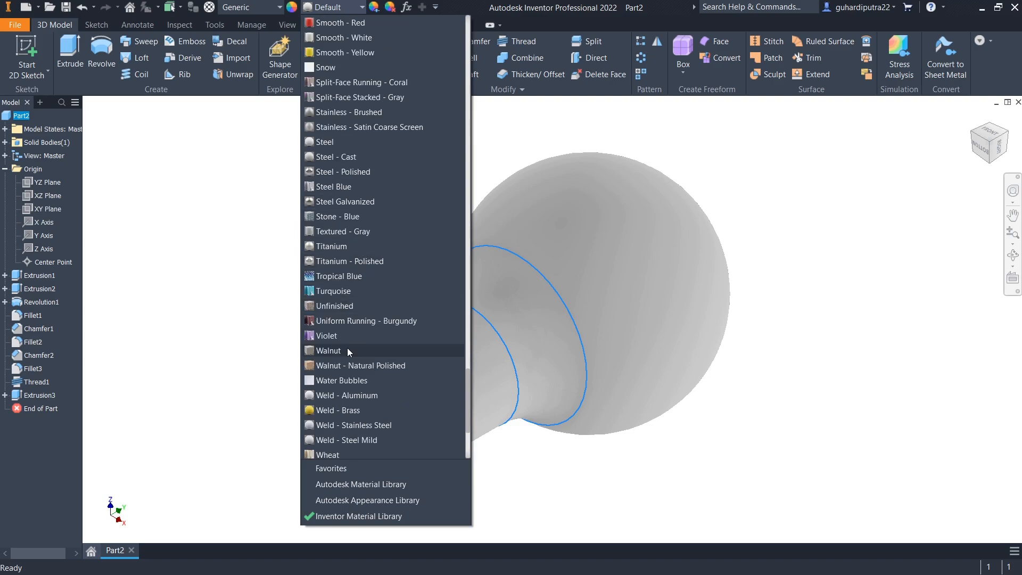
scroll(347, 447, down, 3)
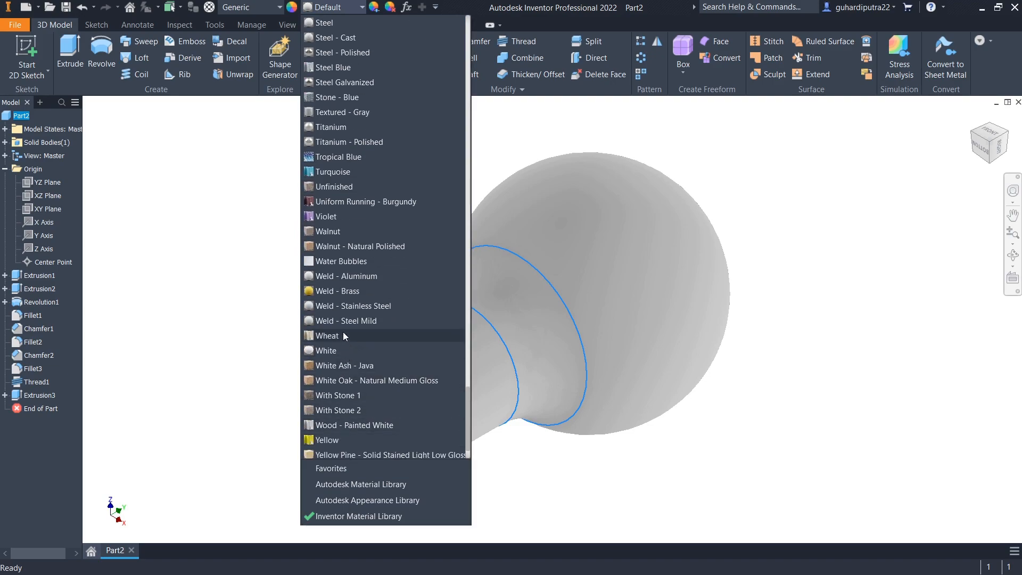
click(343, 354)
middle_drag(814, 496, 958, 474)
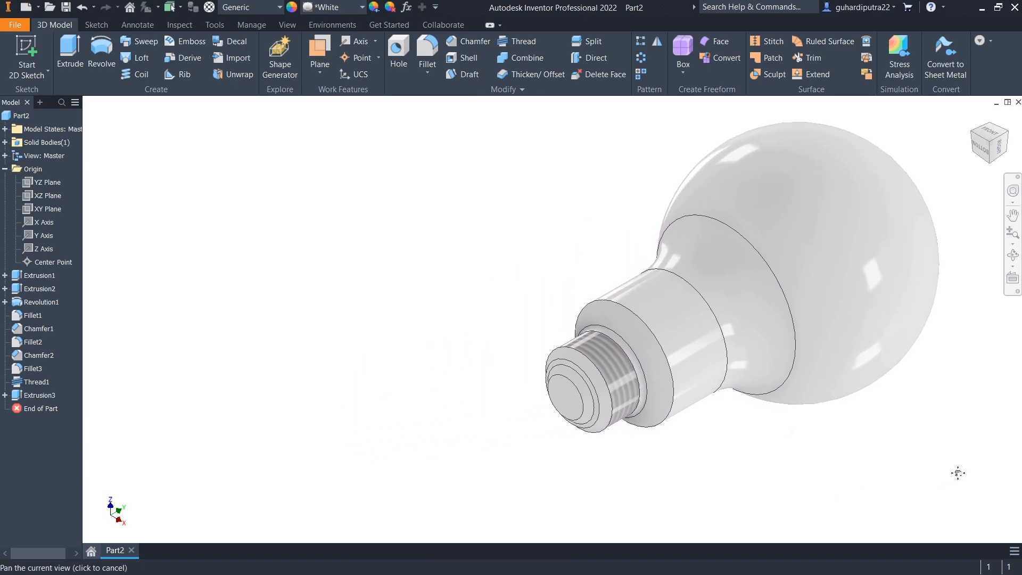
- Apply the Stainless - Brushed appearance to the thread and the small cylinder's two fillets and end chamfer
click(42, 395)
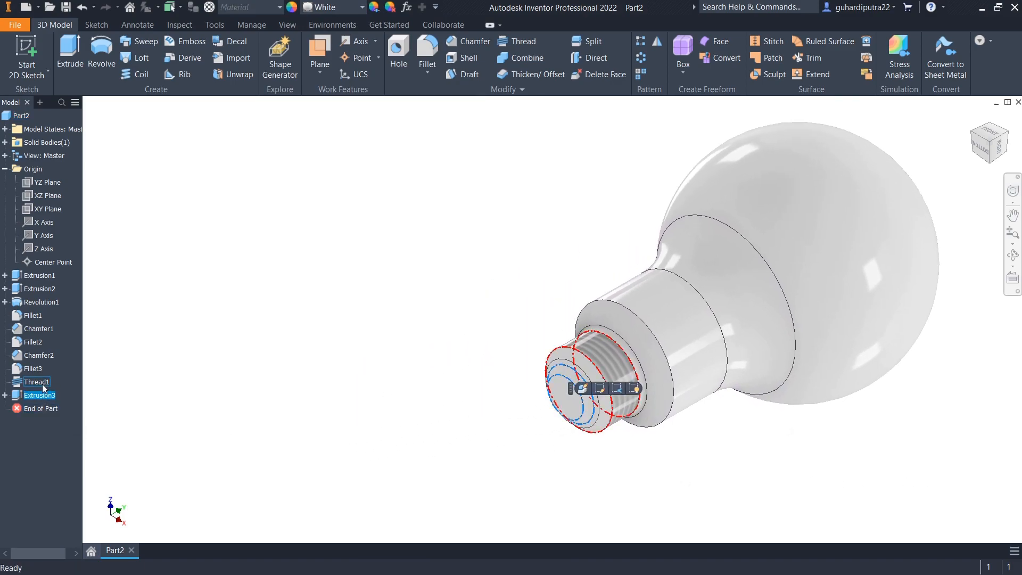
ctrl+click(37, 382)
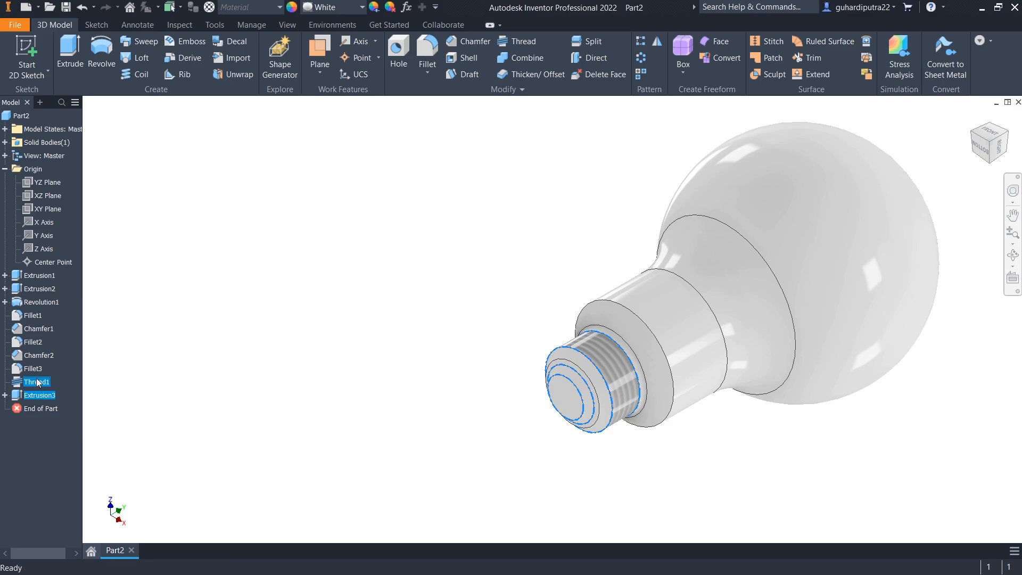
shift+click(34, 344)
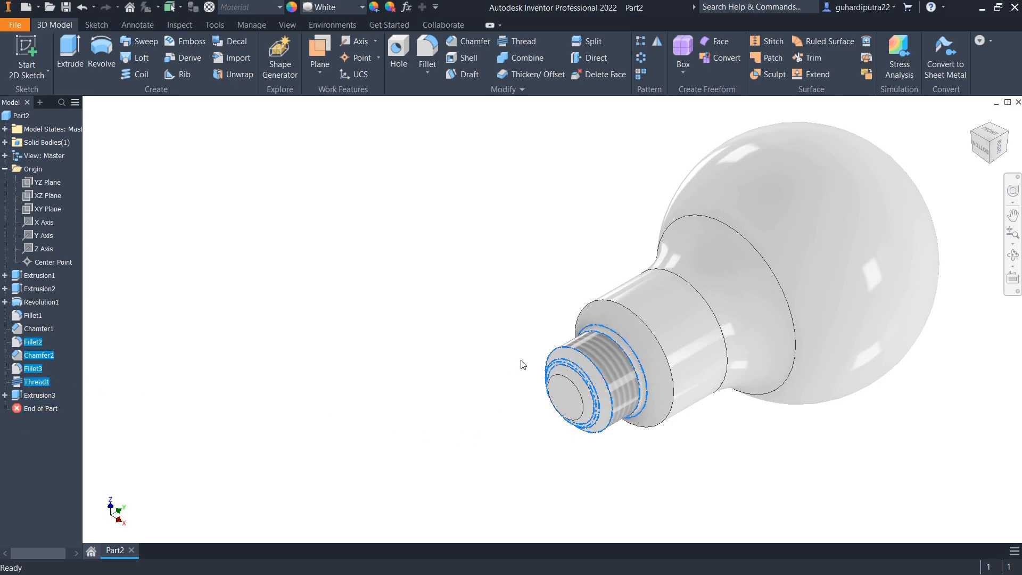
click(341, 8)
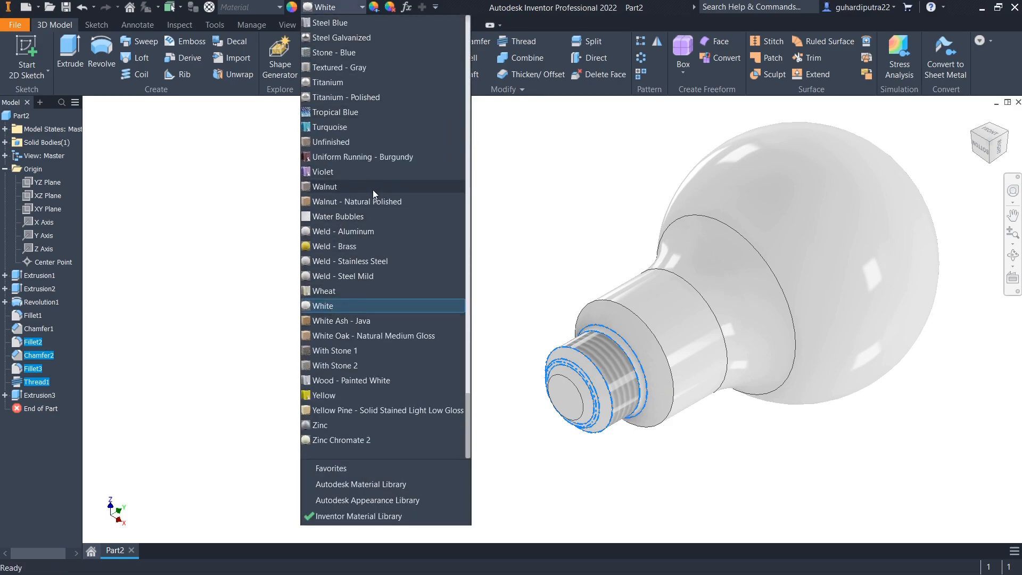
scroll(372, 194, up, 10)
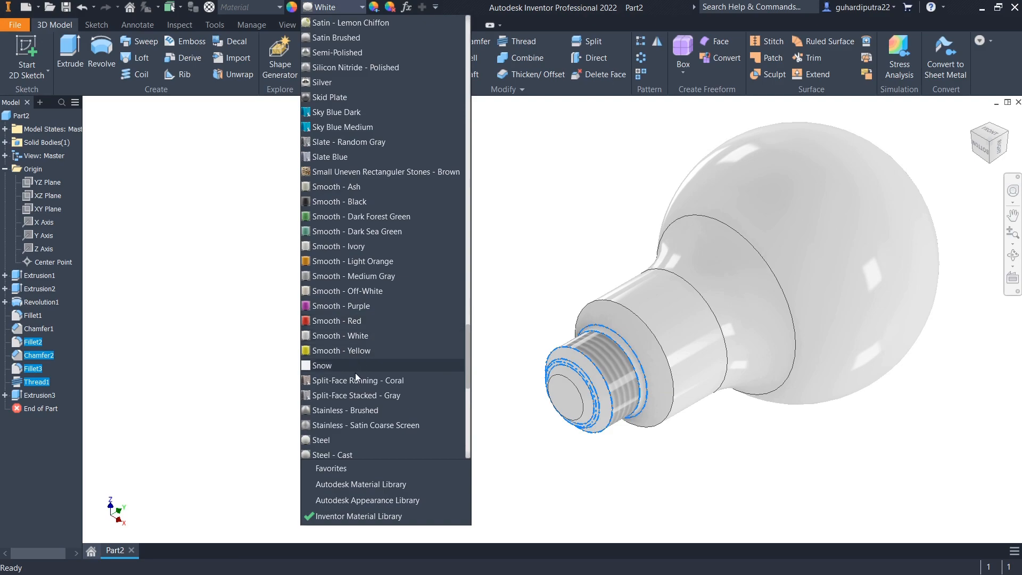
click(355, 409)
click(412, 384)
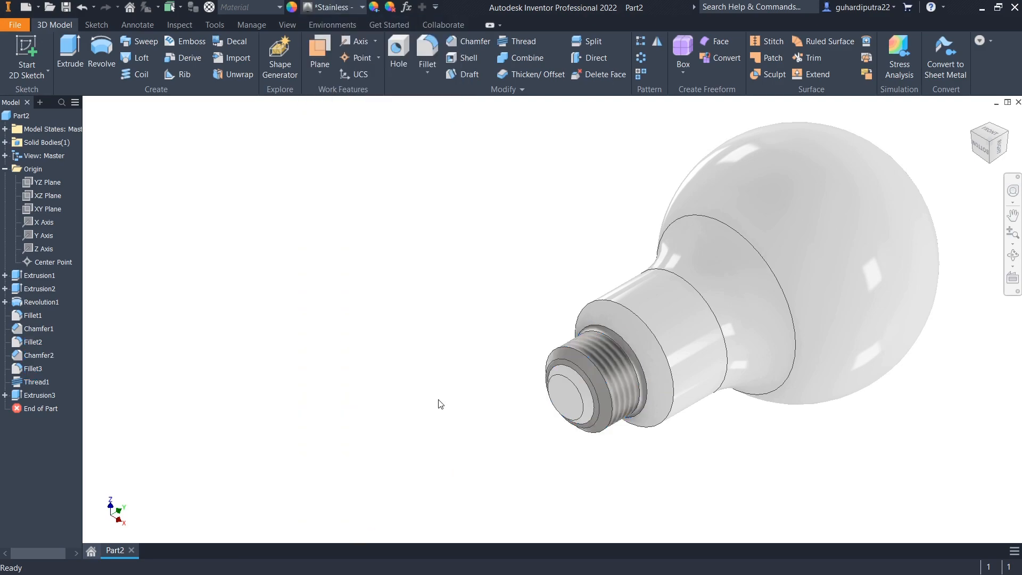
- Apply the Black appearance to the tapered extrusion on the threaded cylinder's end
click(560, 380)
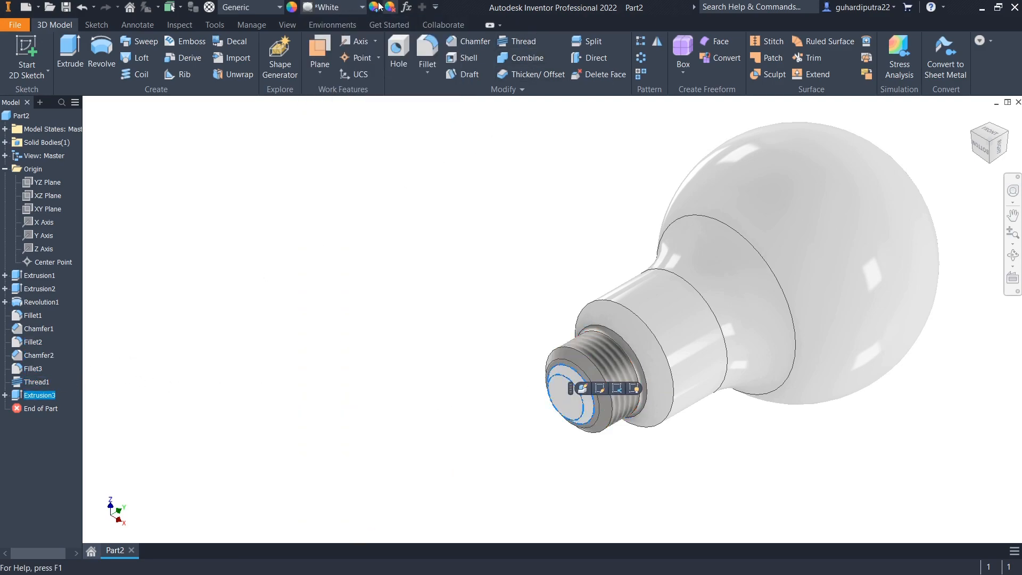
click(334, 7)
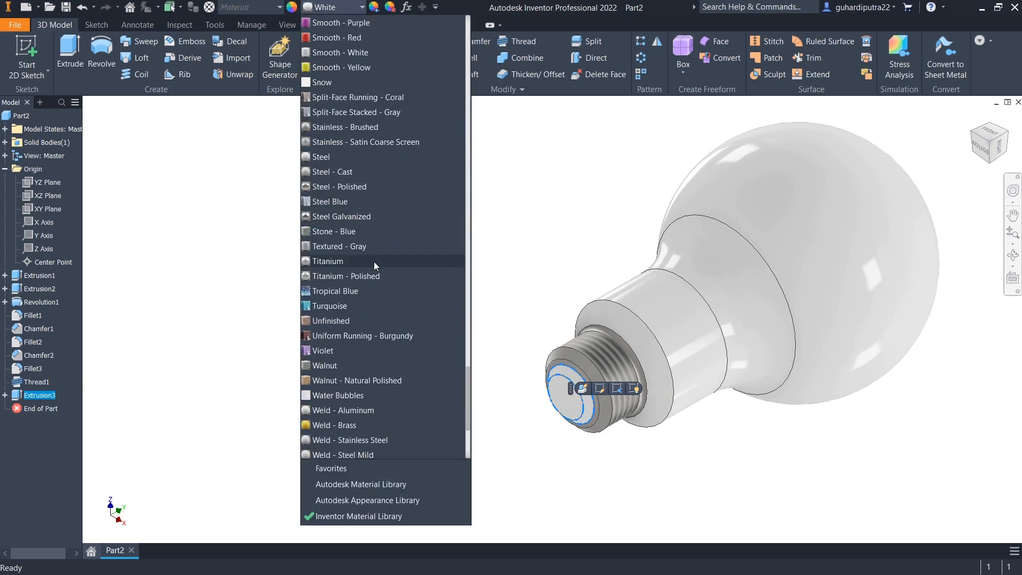
scroll(375, 256, up, 15)
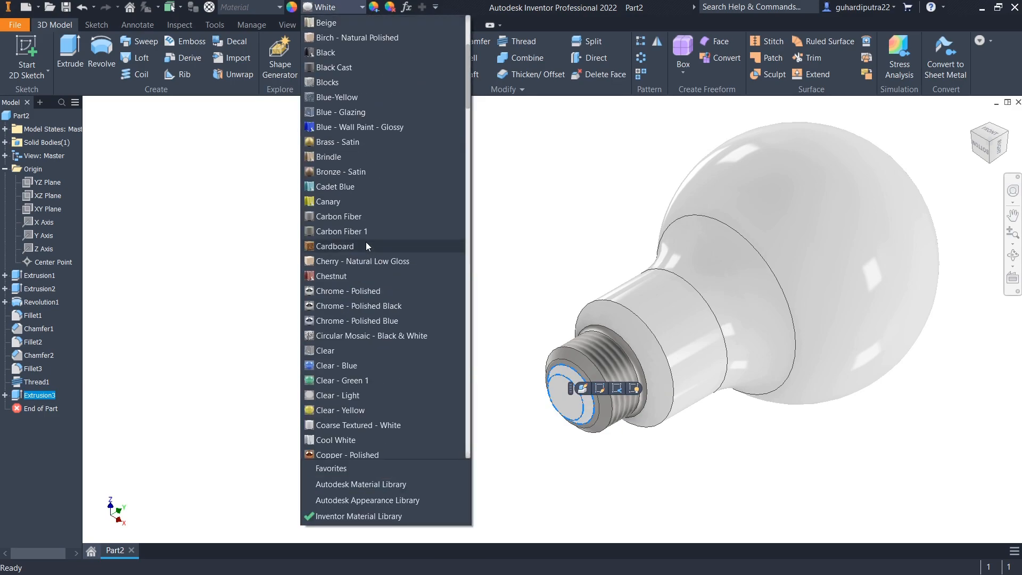
click(337, 52)
click(399, 284)
- Return the model to its home view and switch the window to the Clean Screen display
scroll(552, 442, up, 3)
mouse_move(552, 444)
shift+middle_down()
mouse_move(552, 490)
mouse_move(520, 385)
mouse_move(544, 453)
shift+middle_up()
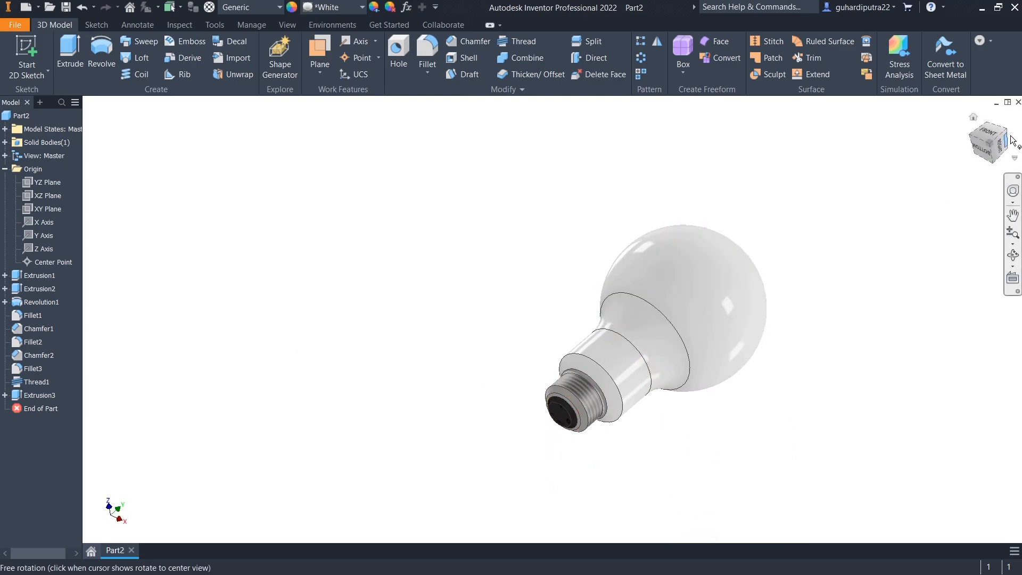
click(973, 117)
middle_drag(740, 349, 720, 326)
click(287, 25)
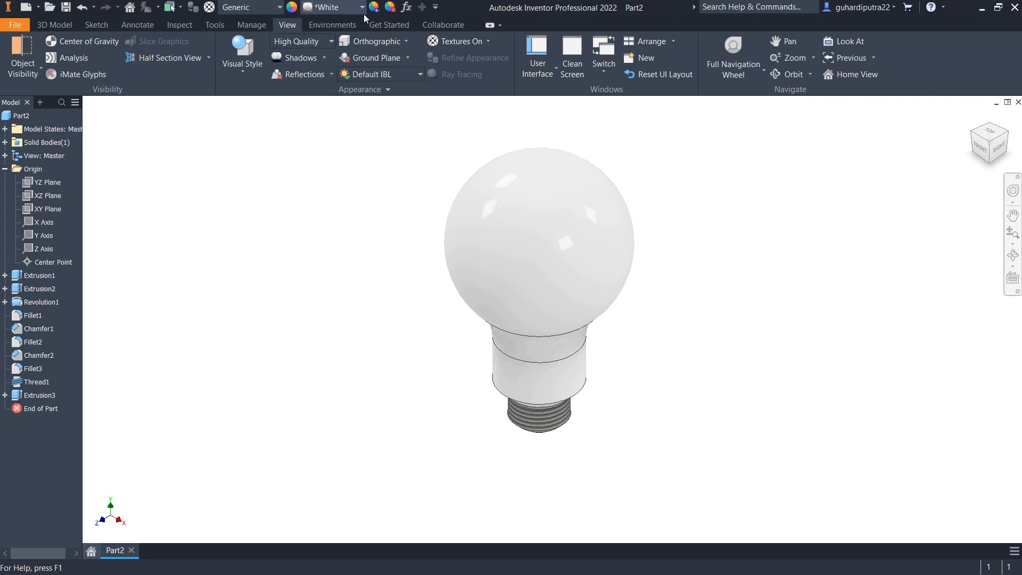
click(572, 56)
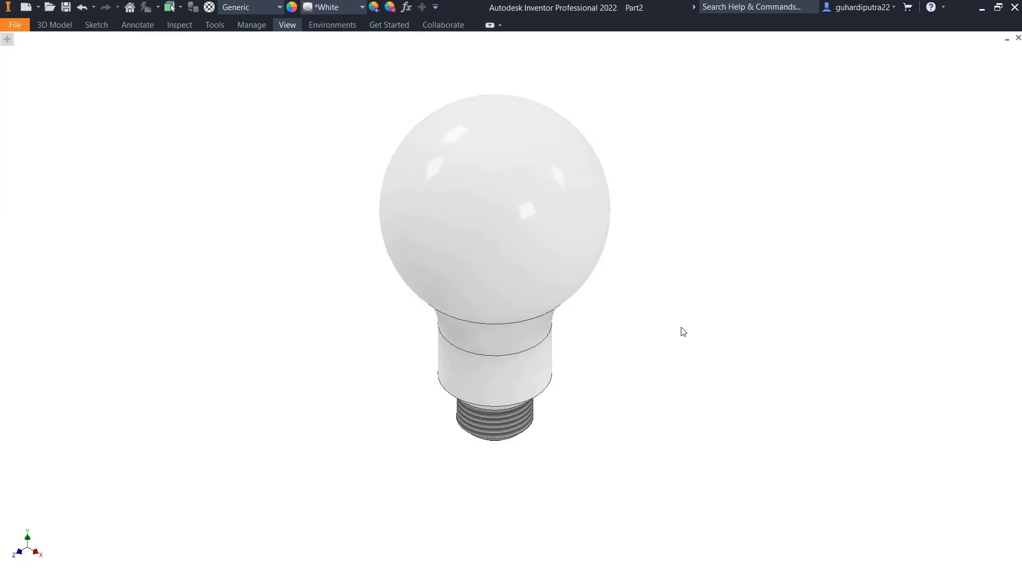
- Examine the finished bulb from several sides, including the threaded base and its black end contact
shift+middle_drag(609, 365, 214, 231)
shift+middle_drag(572, 385, 369, 265)
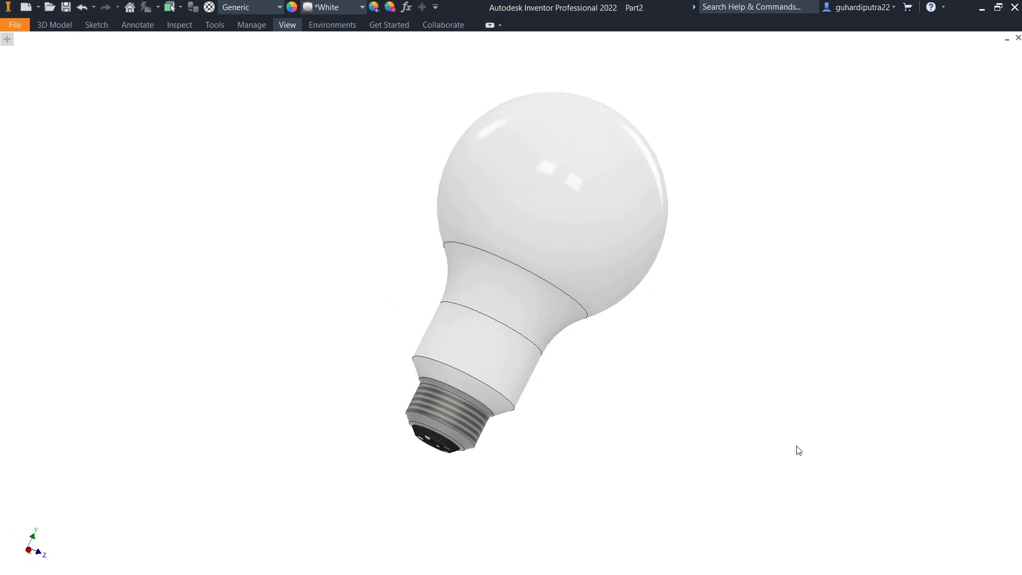
key(F6)
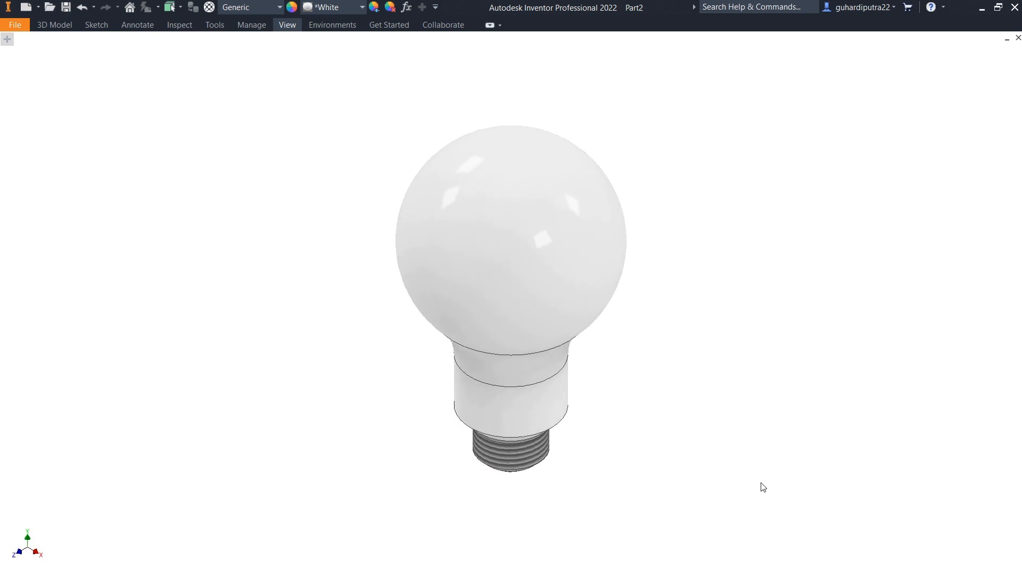
click(998, 92)
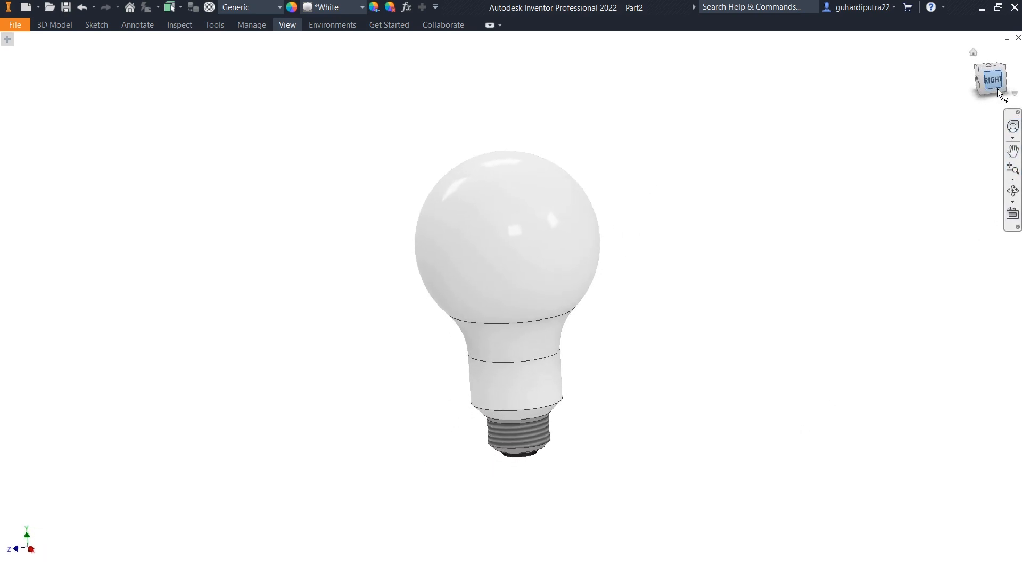
click(1006, 50)
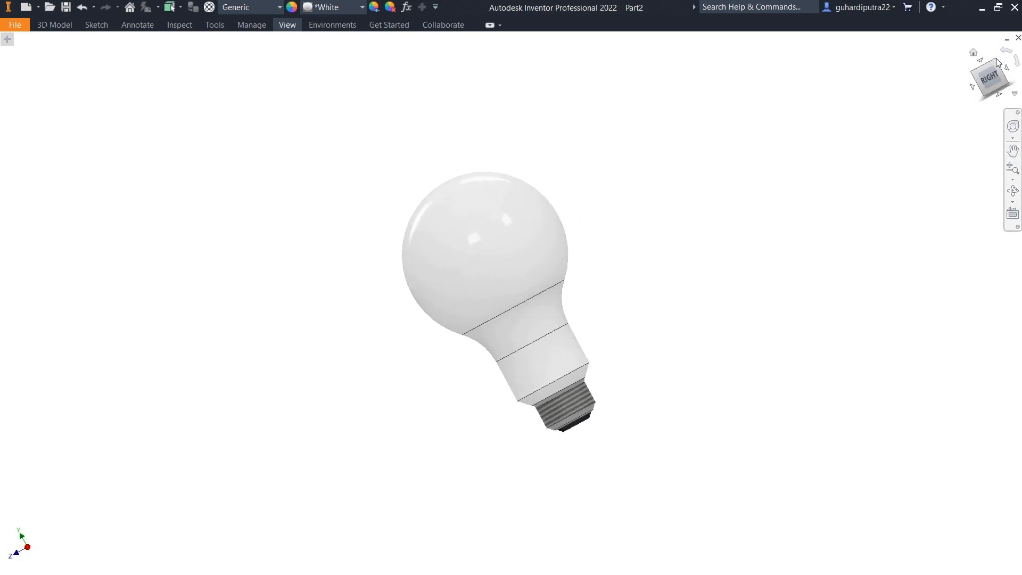
click(1002, 68)
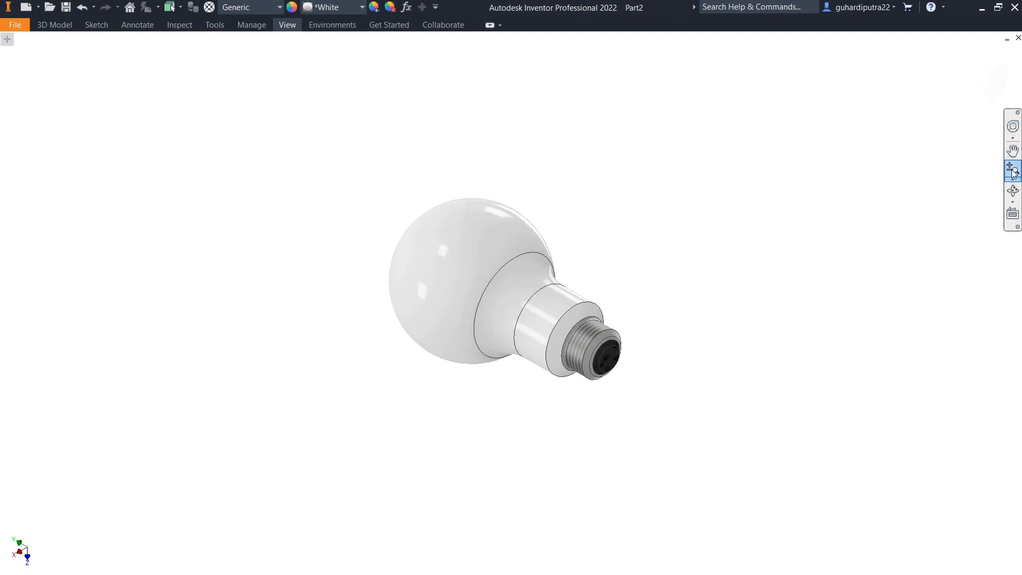
scroll(883, 213, up, 5)
drag(871, 232, 869, 226)
right_click(869, 223)
click(908, 217)
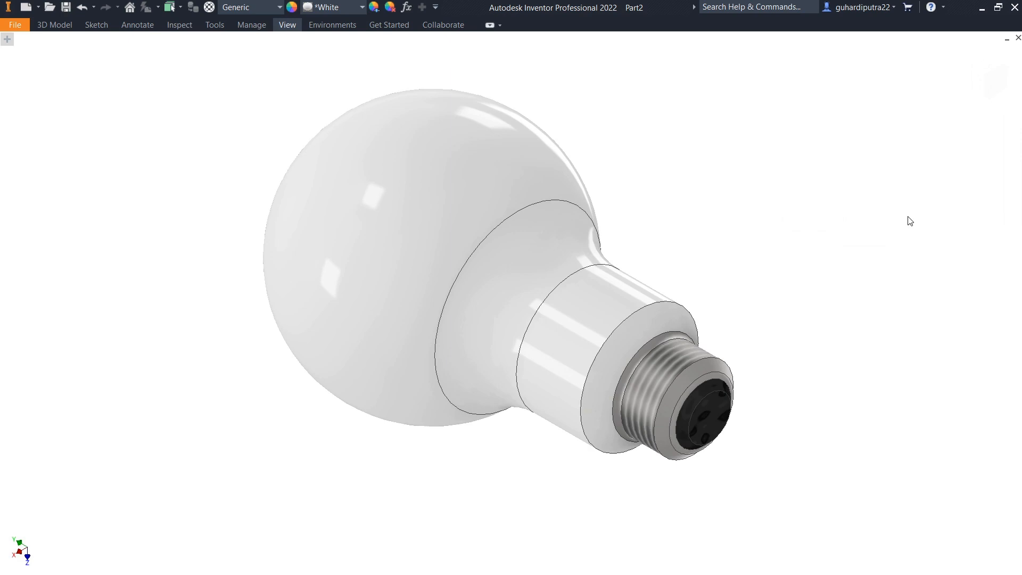